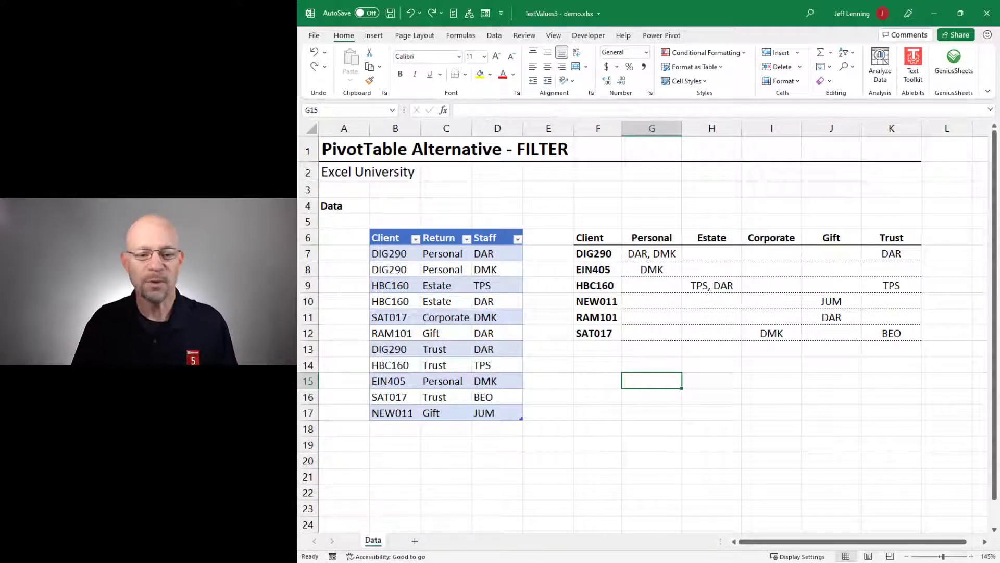
- Review the source table's Client, Return and Staff column entries
left_click_drag(391, 252, 502, 413)
left_click_drag(396, 252, 392, 412)
left_click_drag(446, 254, 443, 412)
left_click_drag(505, 253, 502, 413)
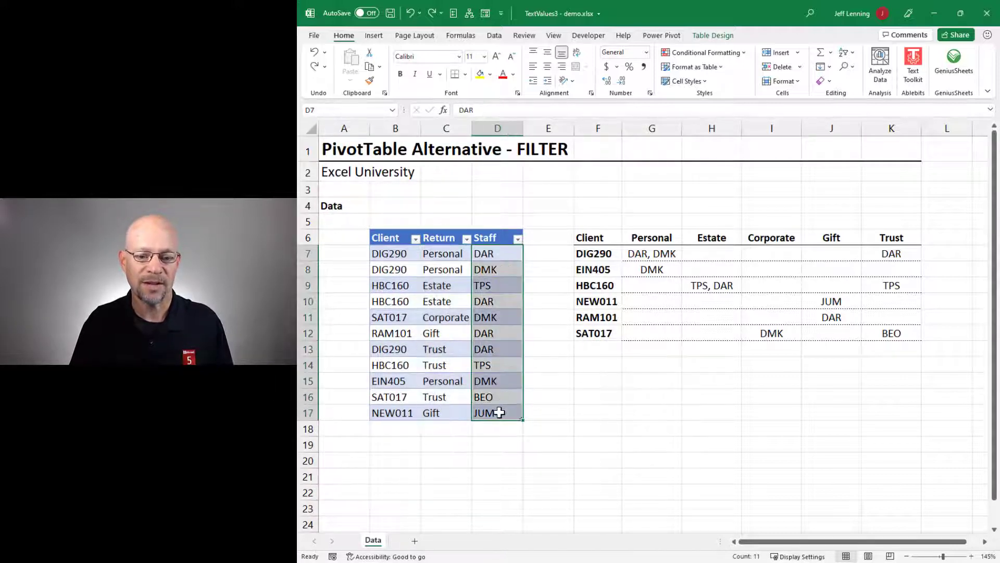
- Delete the finished report in F6:K12, then highlight the Client entries B7:B17
left_click_drag(593, 238, 899, 335)
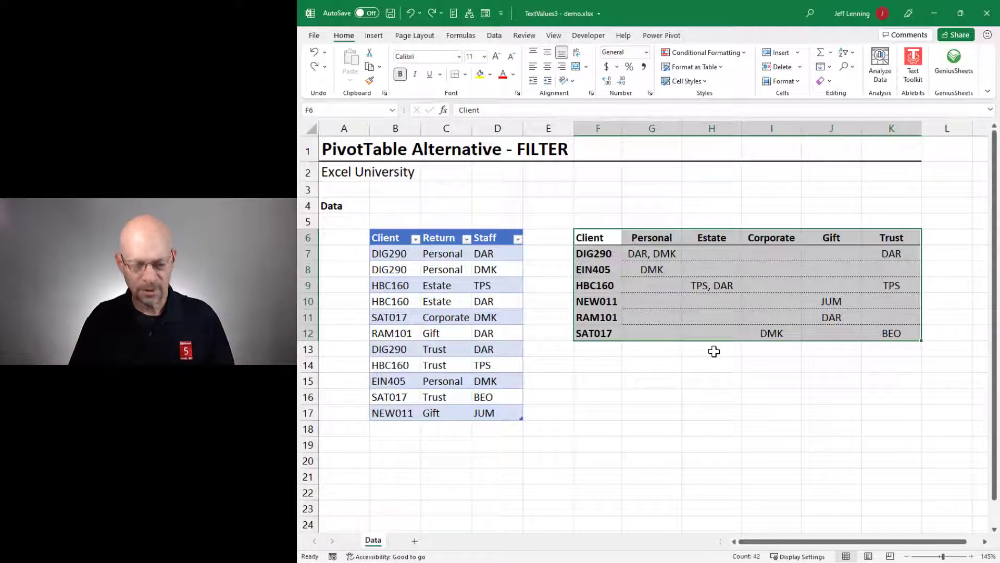
key("Delete")
left_click(598, 254)
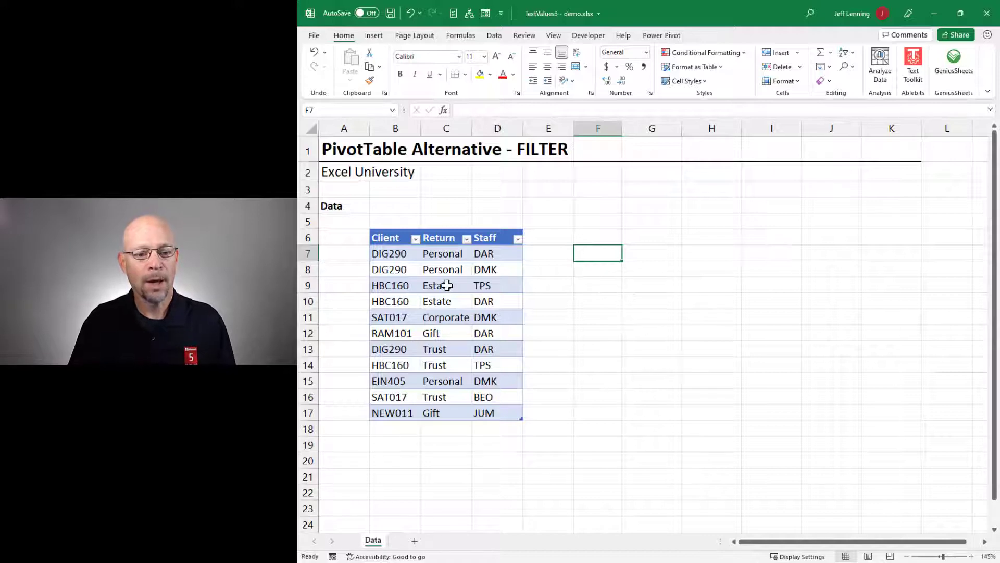
left_click(397, 253)
left_click_drag(397, 253, 392, 405)
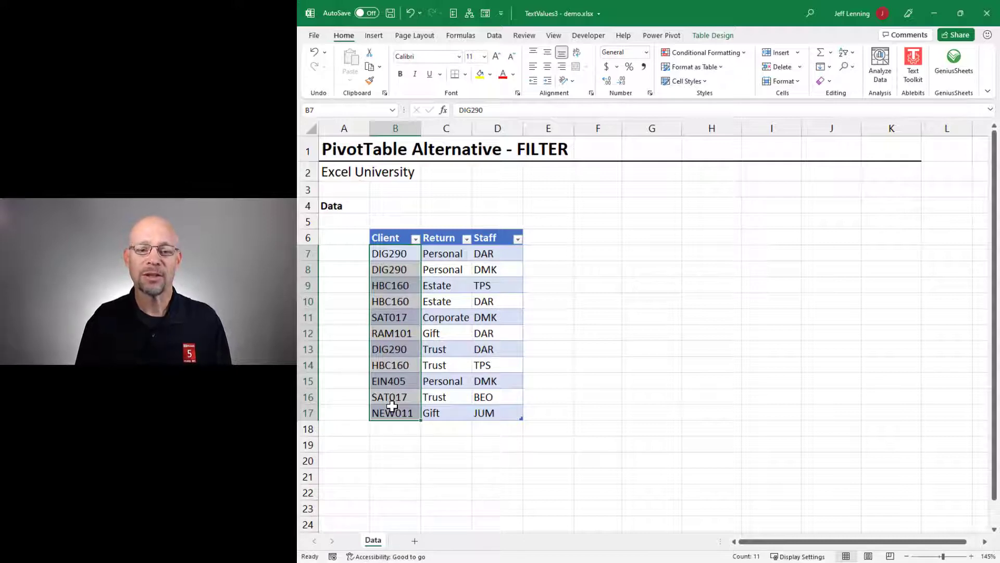
- Enter =UNIQUE(Table1[Client]) in F7 to list each client once
left_click(610, 253)
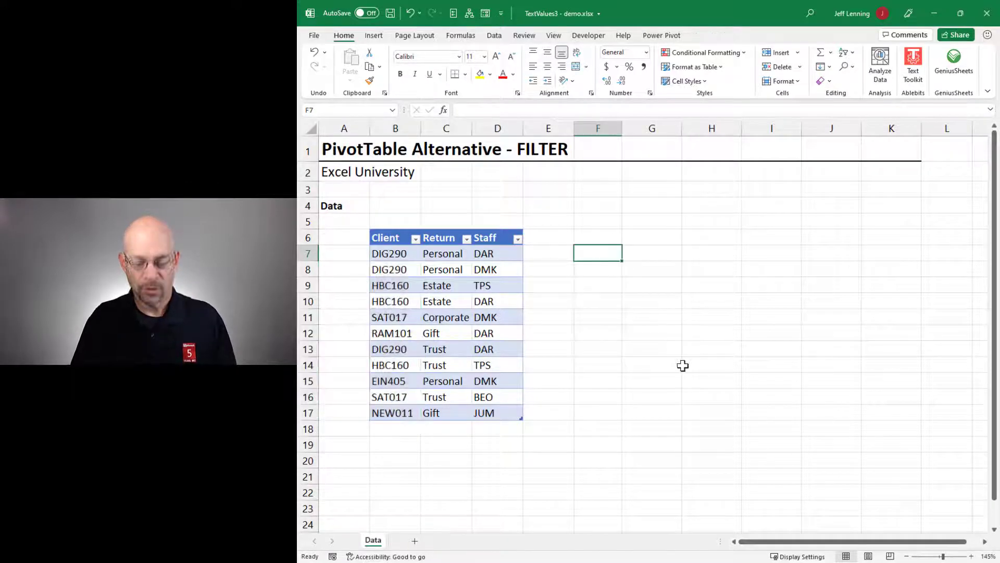
type("=uni")
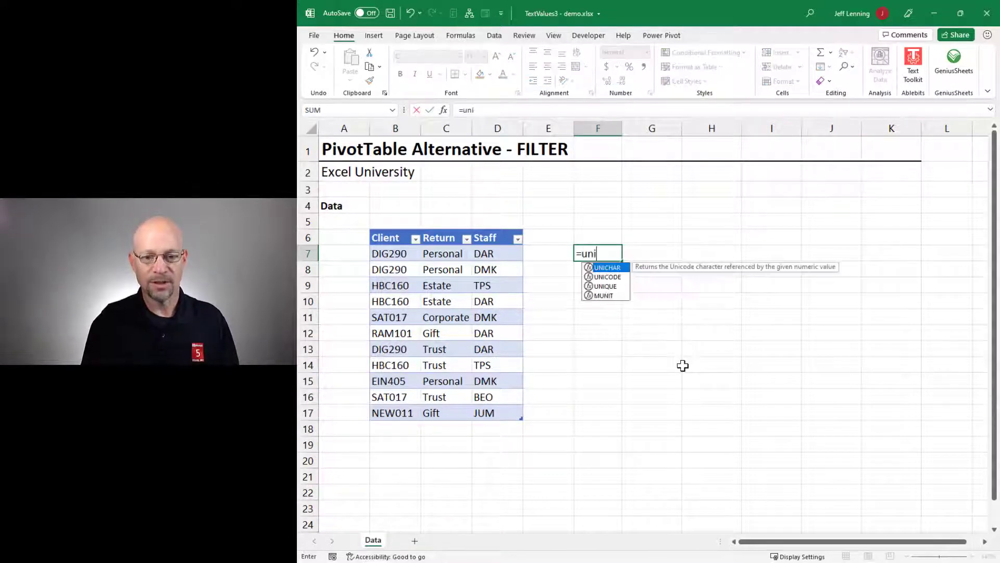
key("Down")
key("Down")
key("Tab")
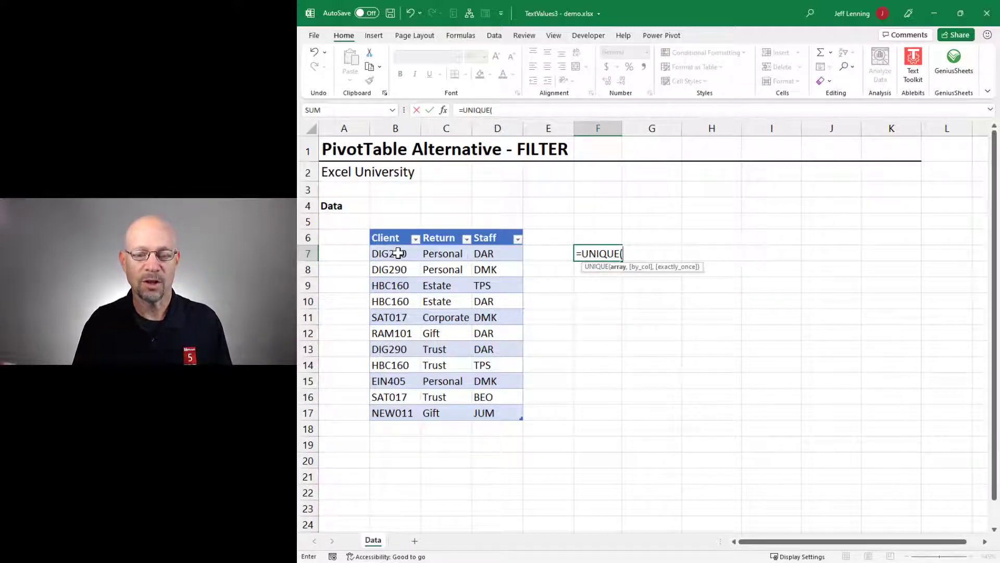
left_click_drag(398, 254, 392, 413)
type(")")
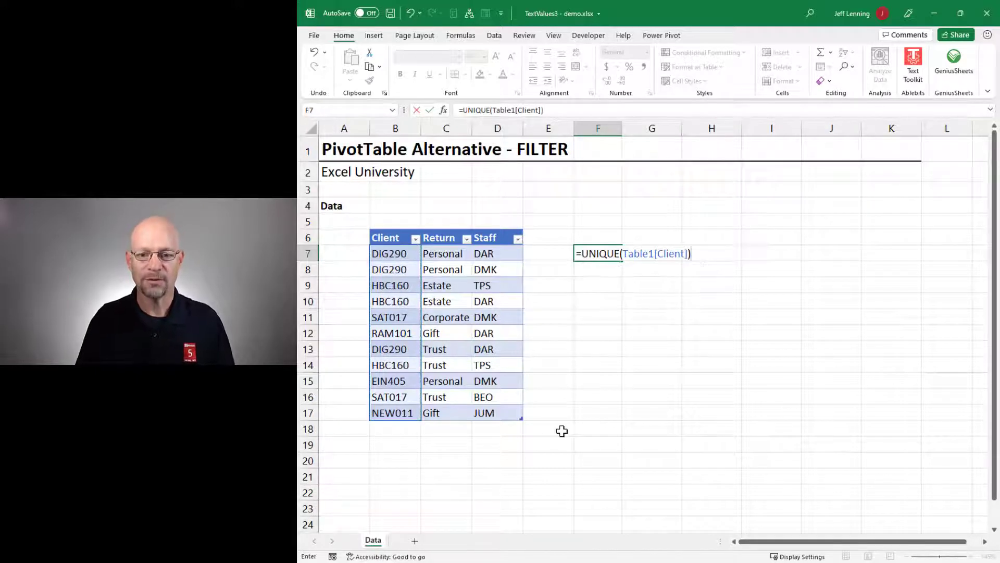
key("Return")
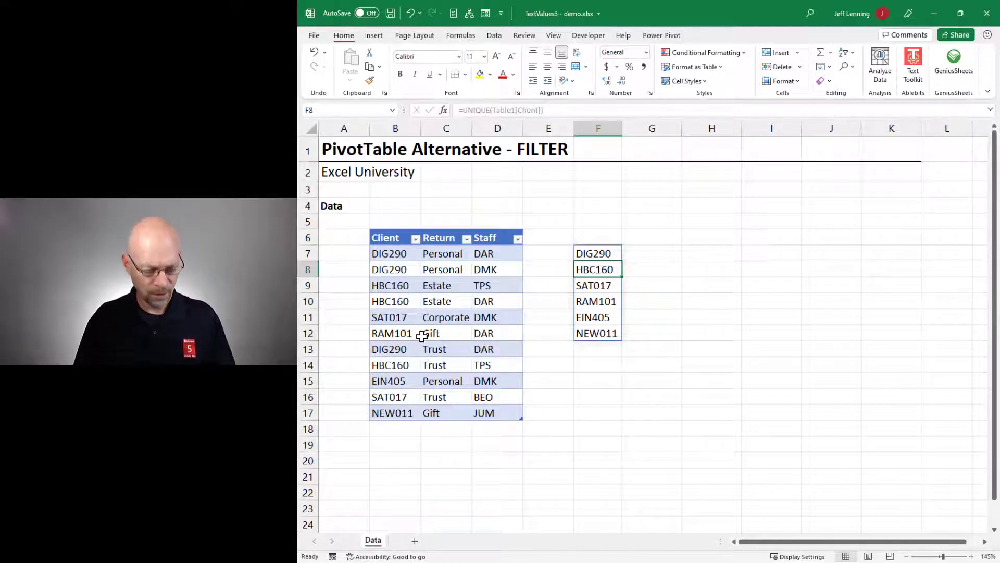
- Wrap F7's formula as =SORT(UNIQUE(Table1[Client])) to alphabetize the clients
key("Up")
key("F2")
key("Home")
key("Right")
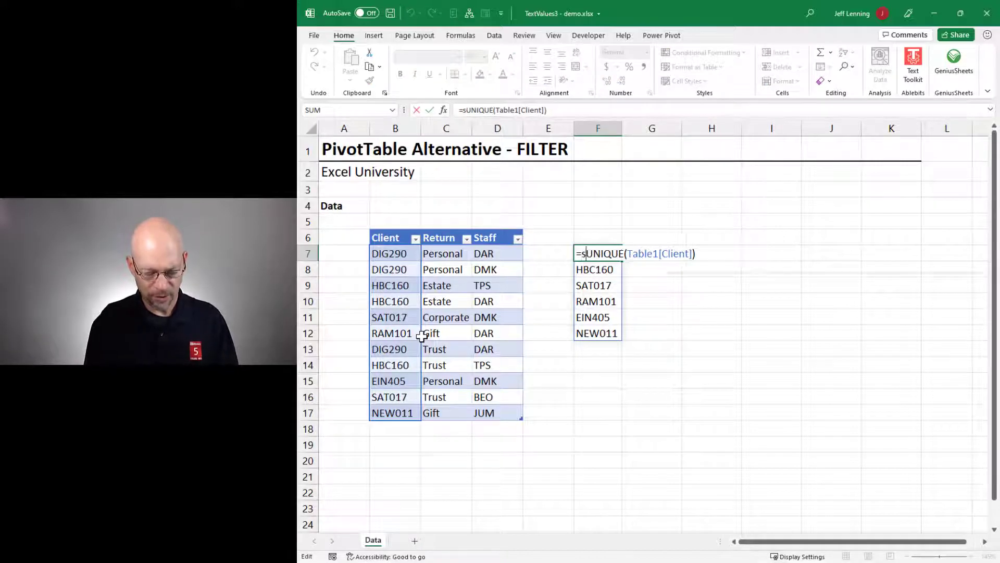
type("sort(")
key("End")
type(")")
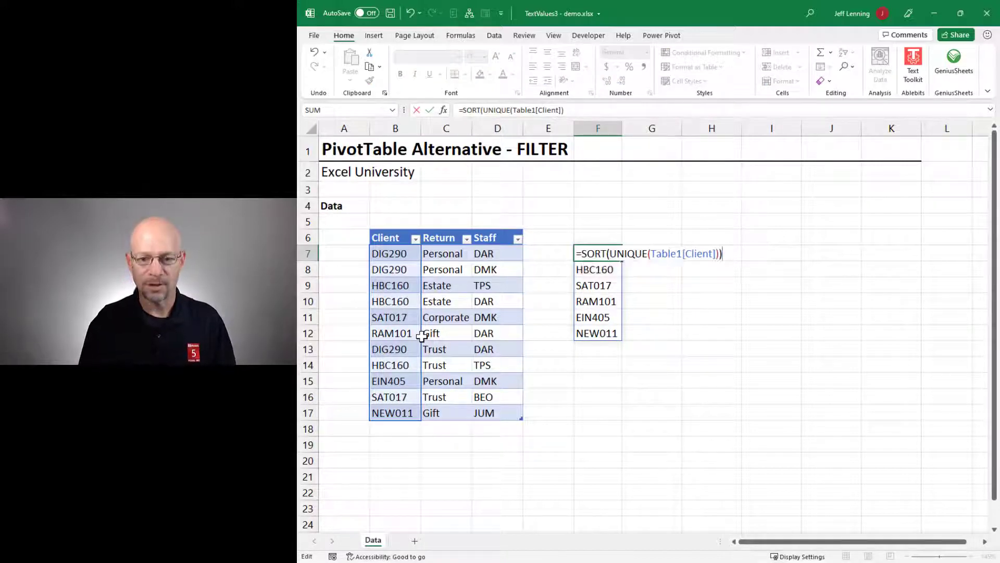
key("Return")
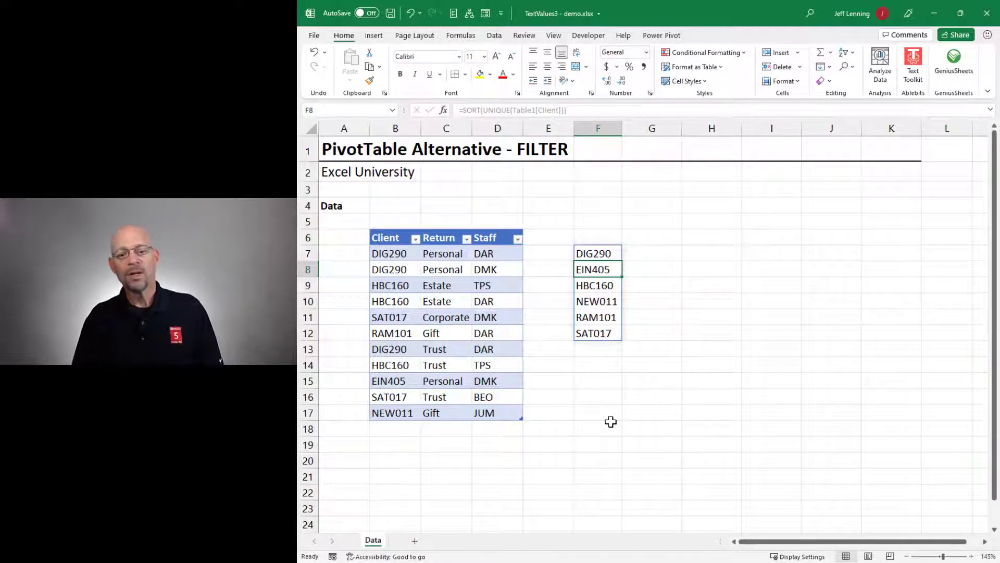
- Enter =UNIQUE(Table1[Return]) in G6 to list each return type once
mouse_move(638, 236)
left_mouse_down()
mouse_move(846, 240)
mouse_move(645, 235)
left_mouse_up()
type("=")
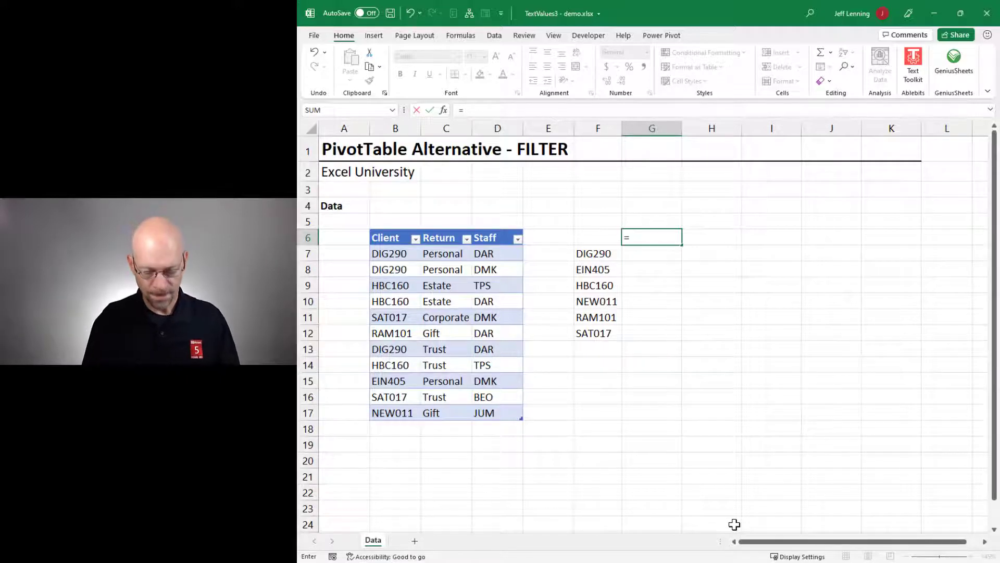
type("u")
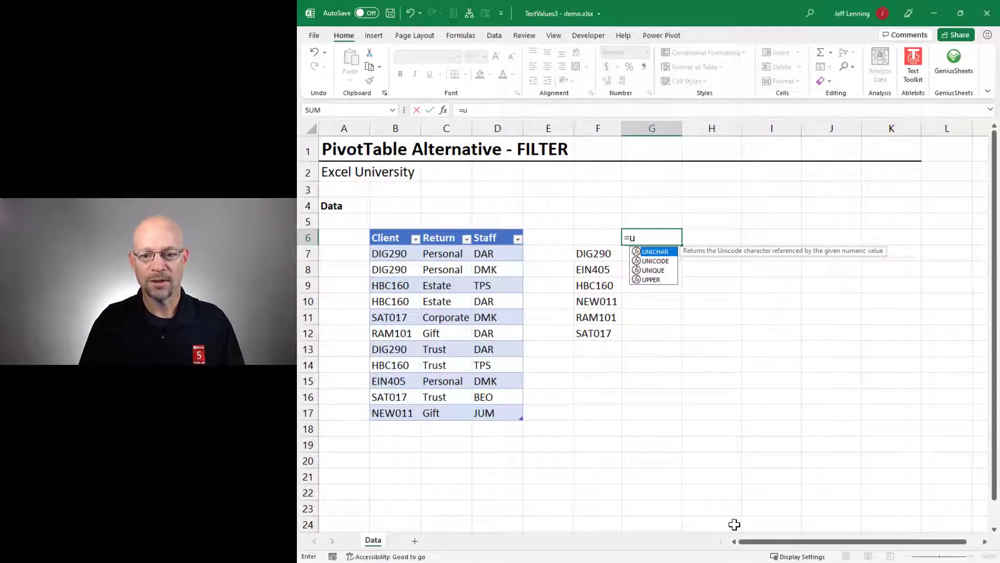
key("Down")
key("Down")
key("Tab")
left_click_drag(436, 255, 451, 410)
type(")")
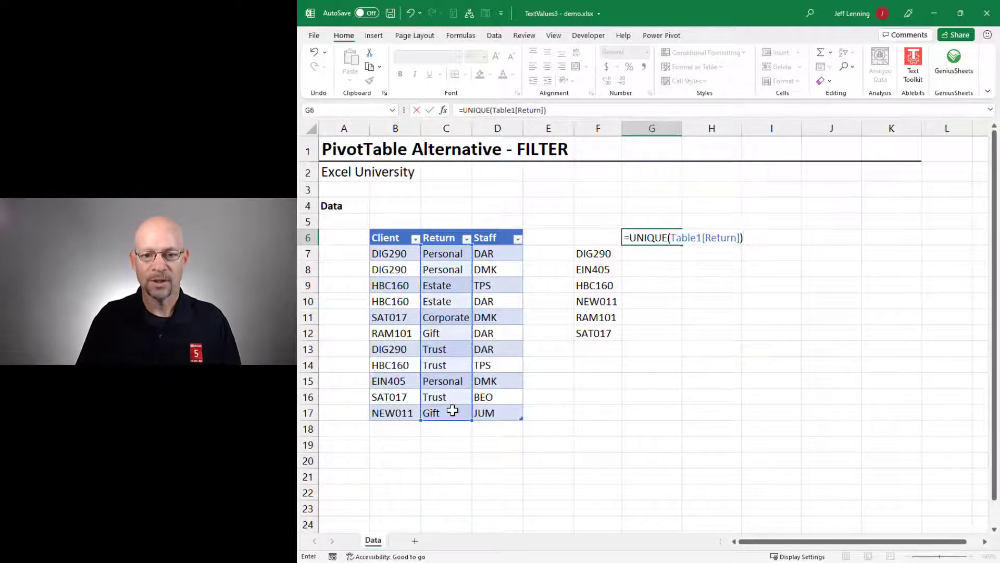
key("Return")
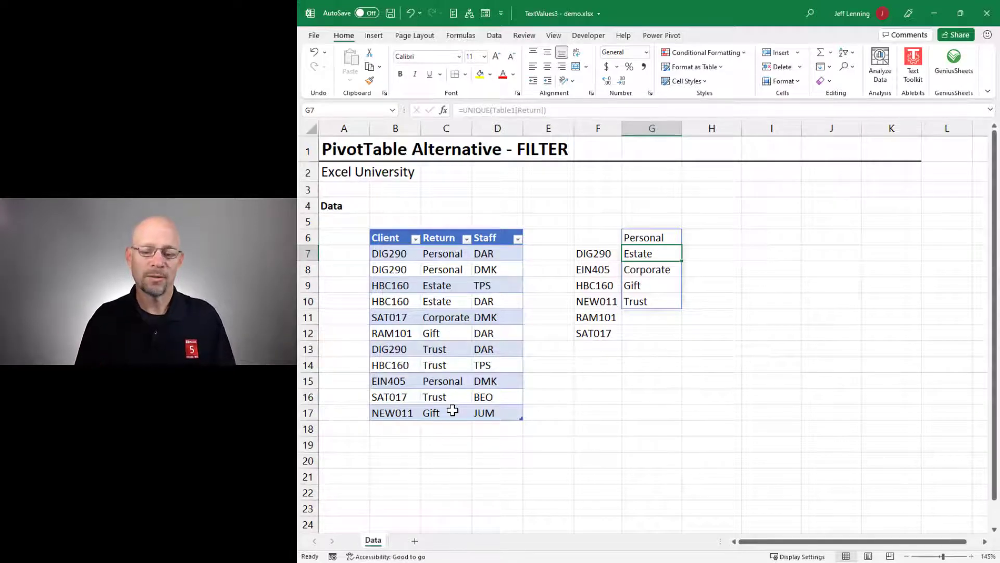
- Wrap G6's formula in TRANSPOSE so return types spread across G6:K6
key("Up")
key("F2")
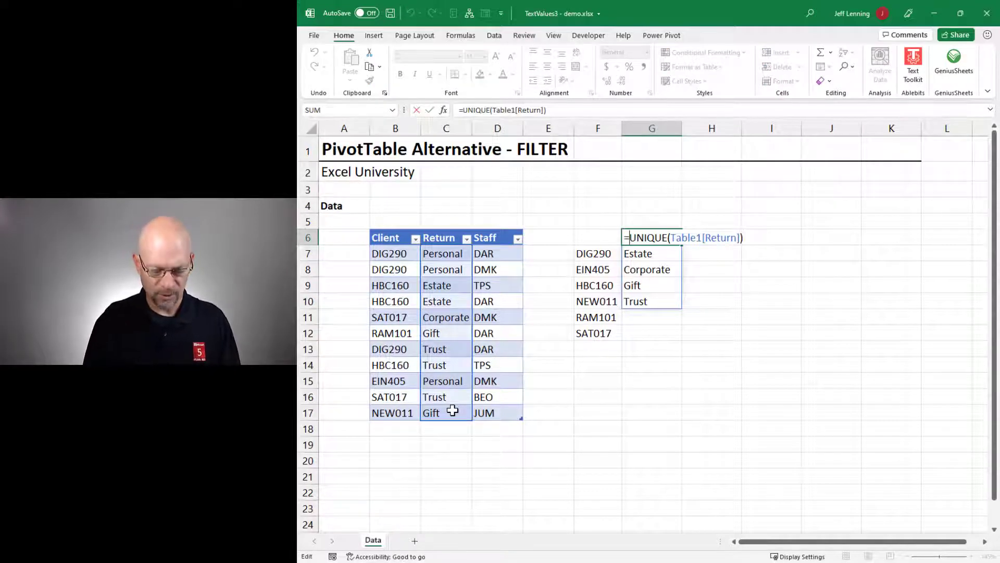
type("TRANSPOSE(")
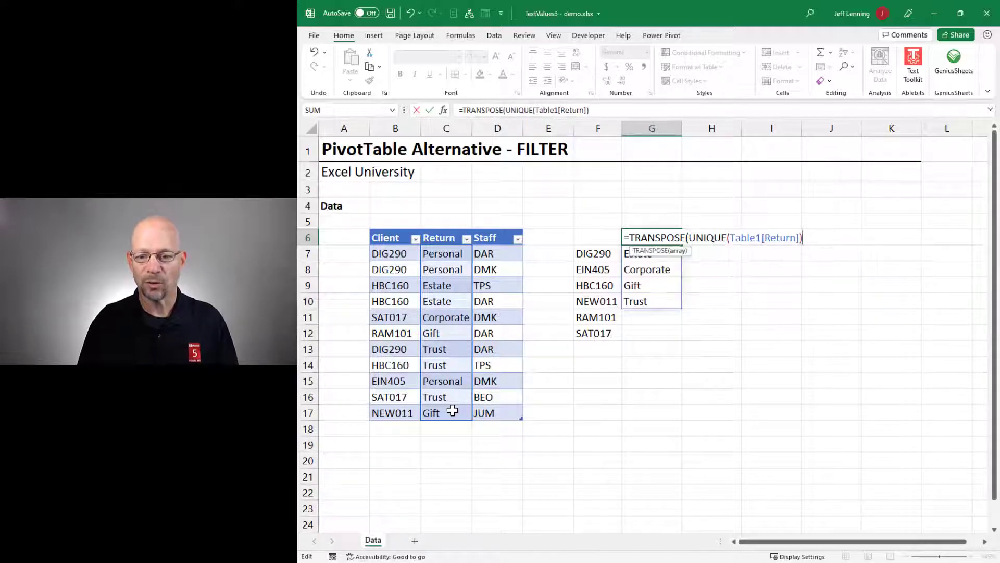
type(")")
key("Return")
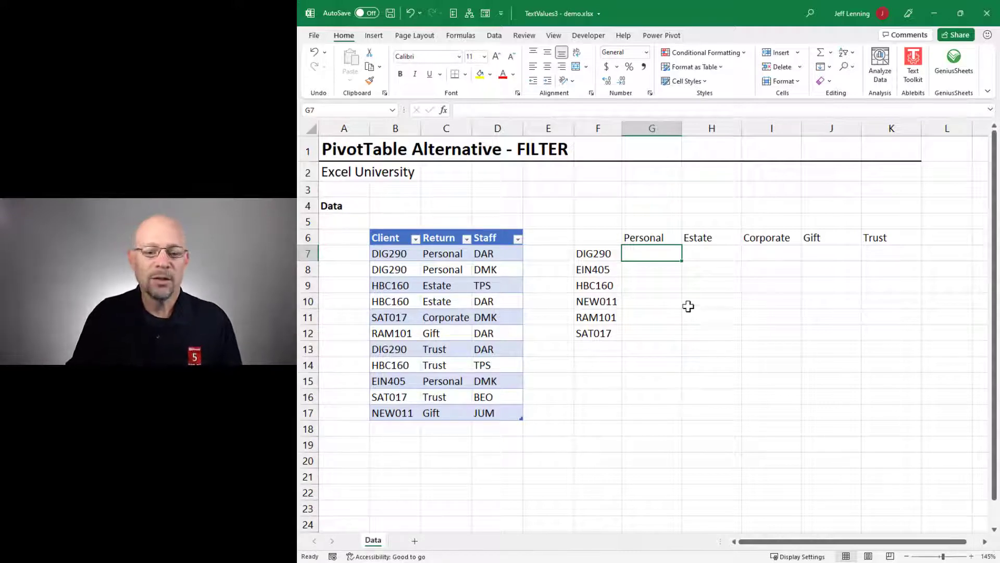
- Enter =FILTER(Table1[Staff],Table1[Client]=F7) in G7, spilling DAR, DMK, DAR
left_click_drag(495, 255, 495, 413)
left_click_drag(652, 254, 880, 328)
left_click(646, 253)
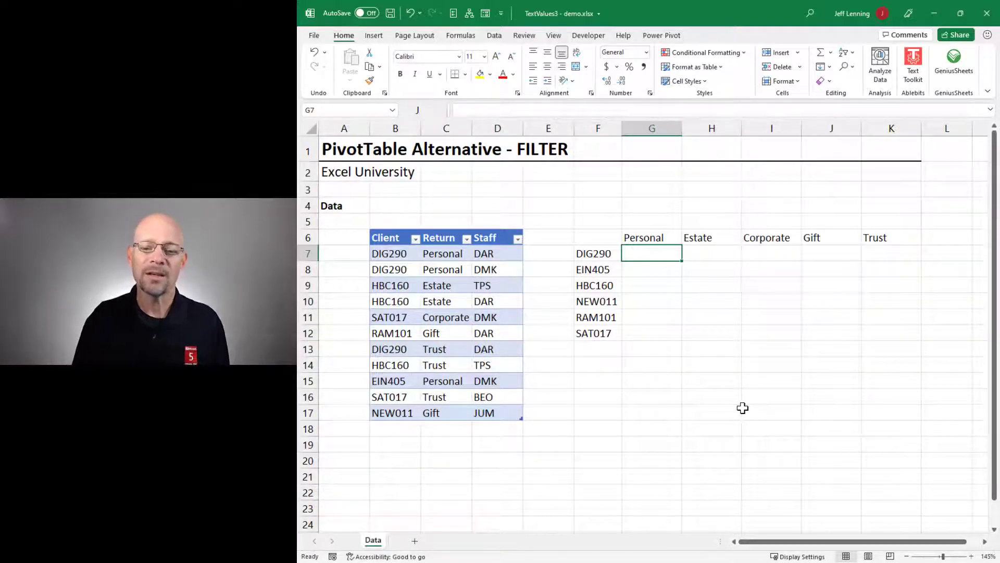
type("=fil")
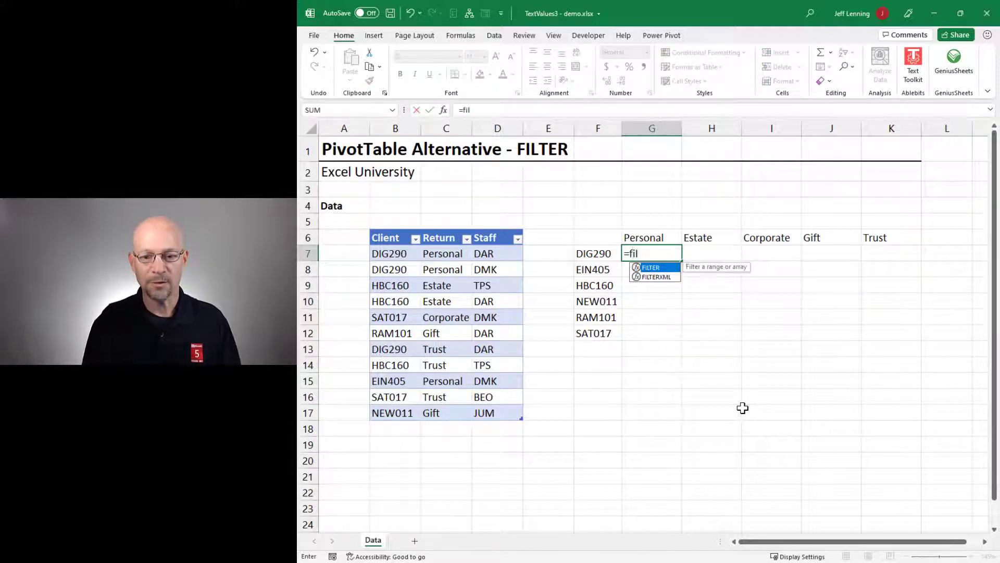
key("Tab")
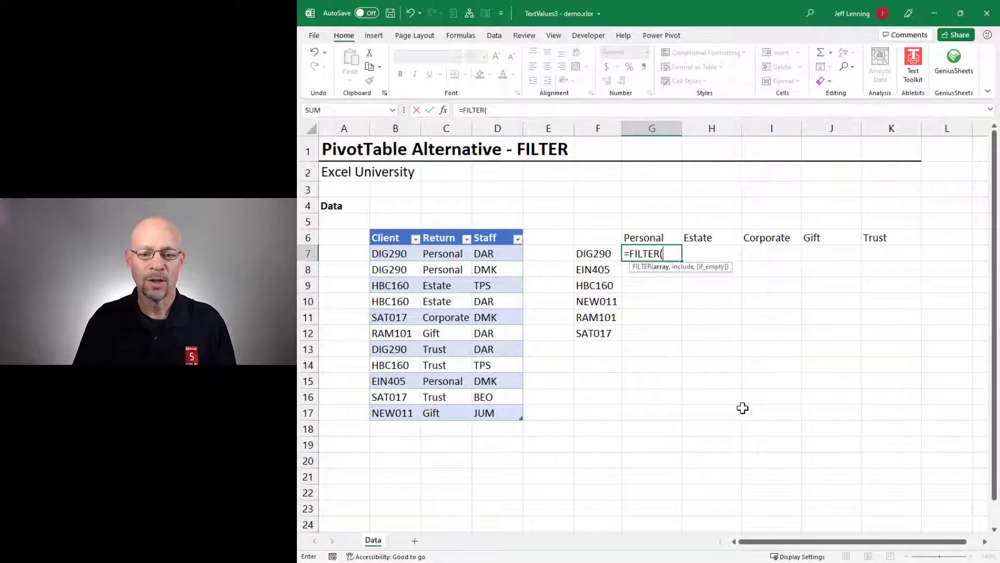
left_click_drag(497, 253, 503, 411)
type(",")
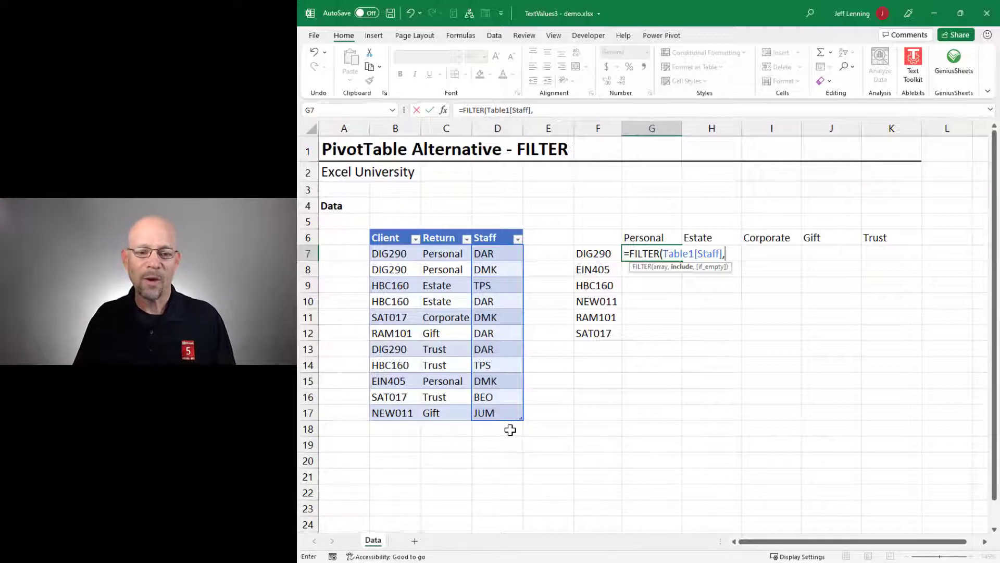
left_click_drag(400, 255, 400, 414)
type("=")
left_click(591, 255)
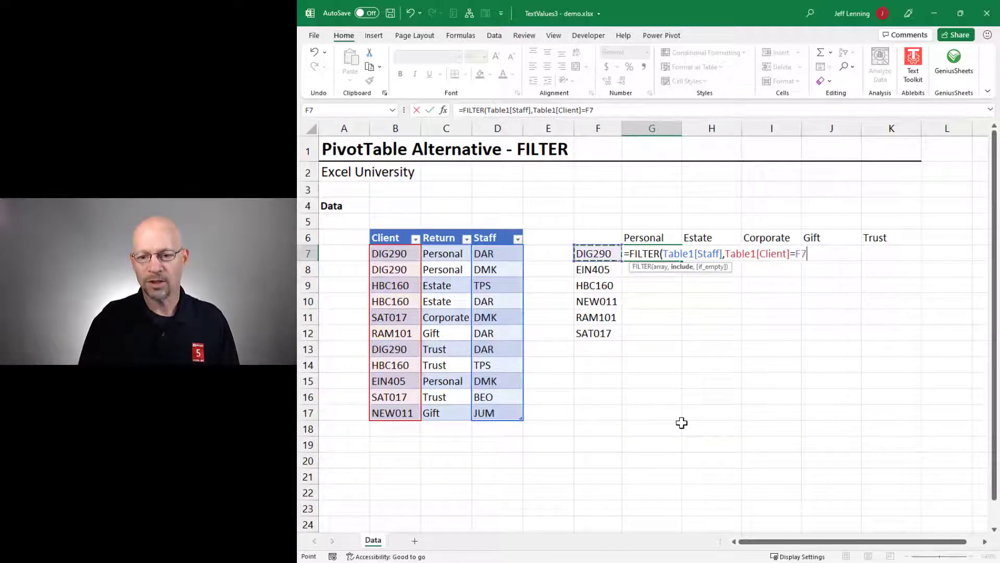
type(")")
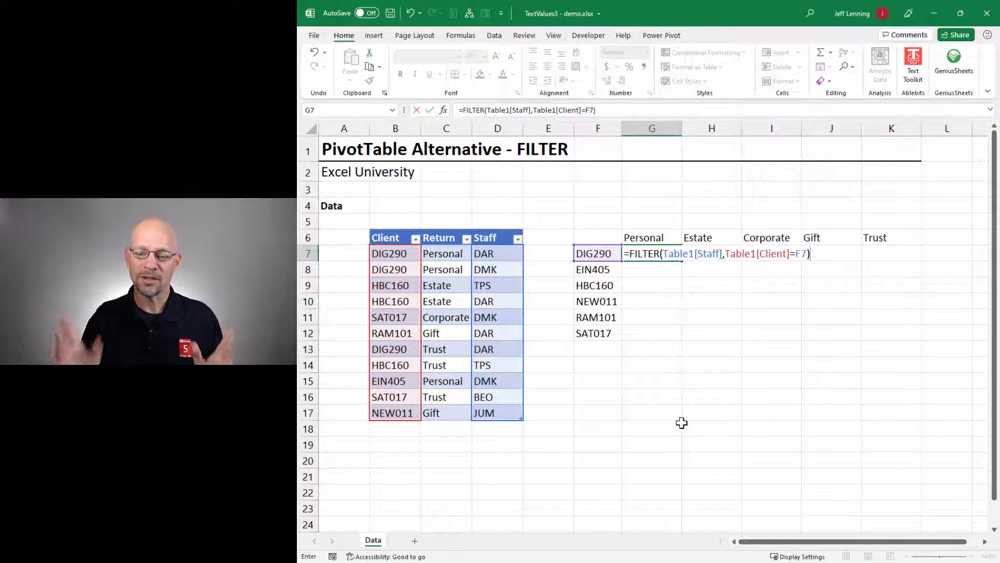
key("Return")
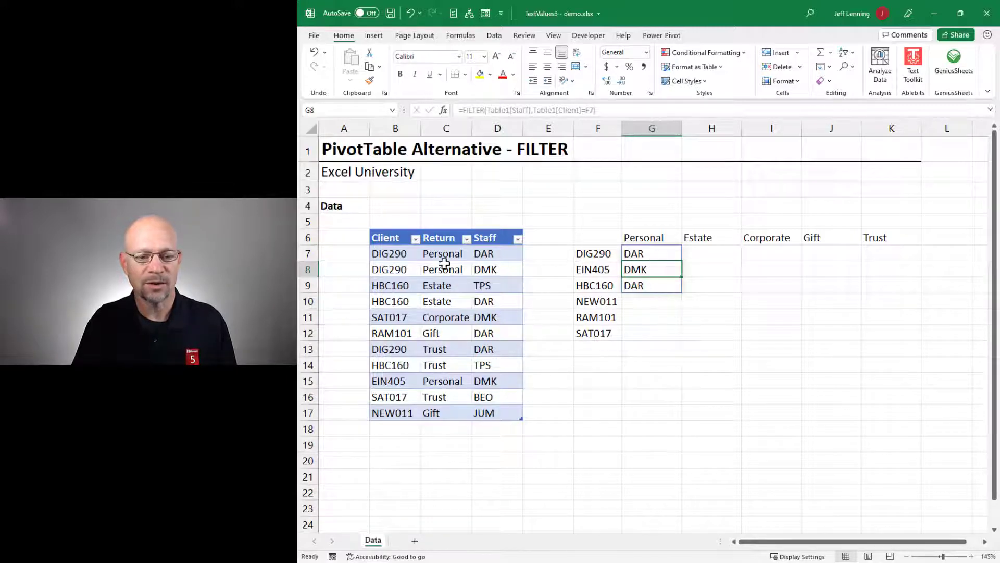
left_click_drag(388, 253, 484, 269)
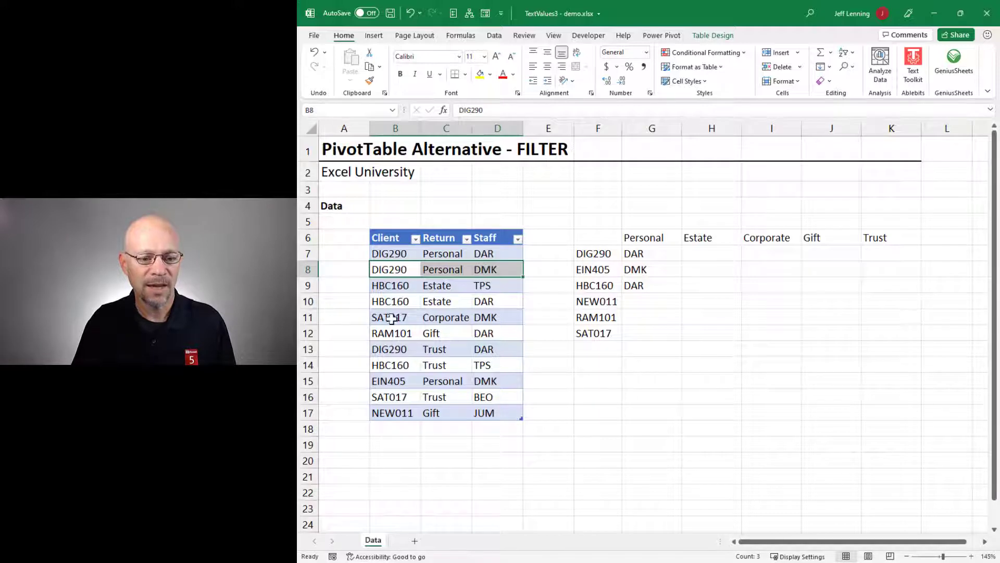
left_click_drag(388, 348, 496, 349)
left_click(656, 253)
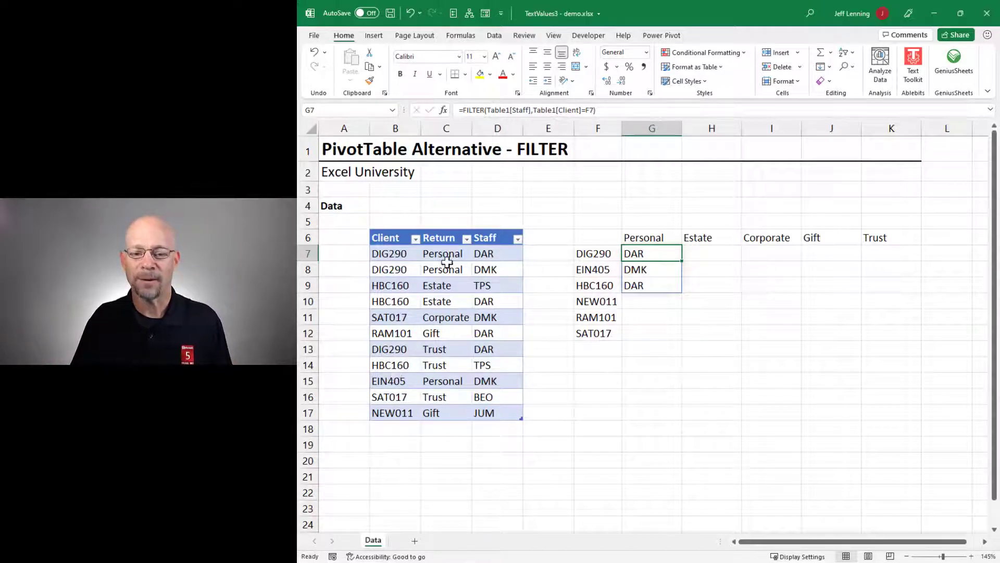
left_click(648, 237)
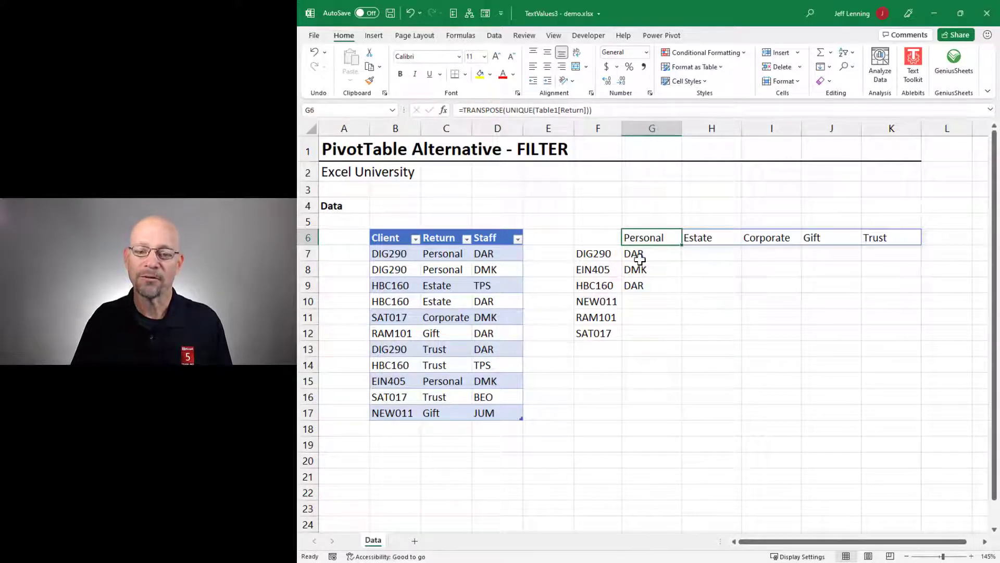
- Reopen G7's formula and wrap the client test in parentheses for a second condition
left_click(638, 255)
key("F2")
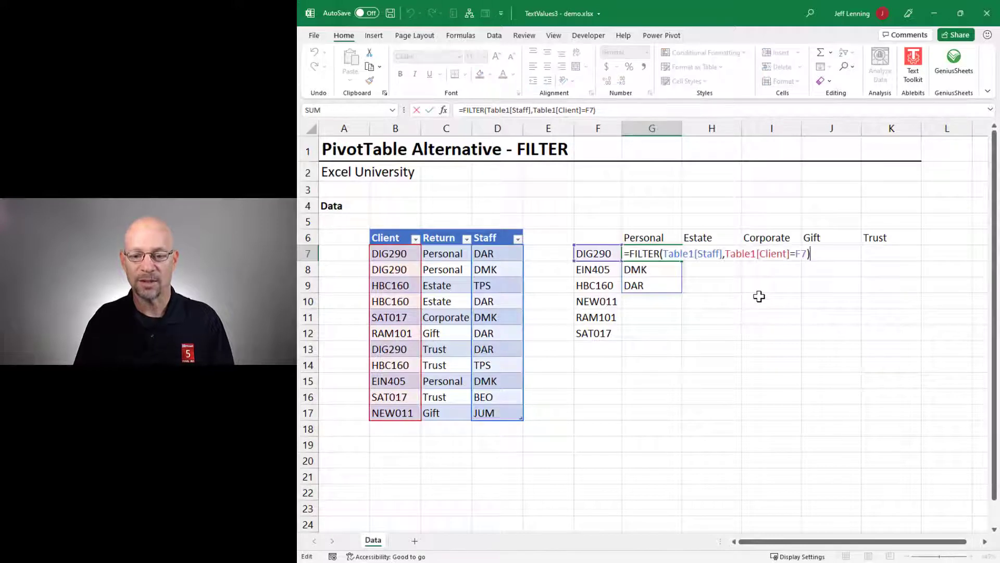
key("BackSpace")
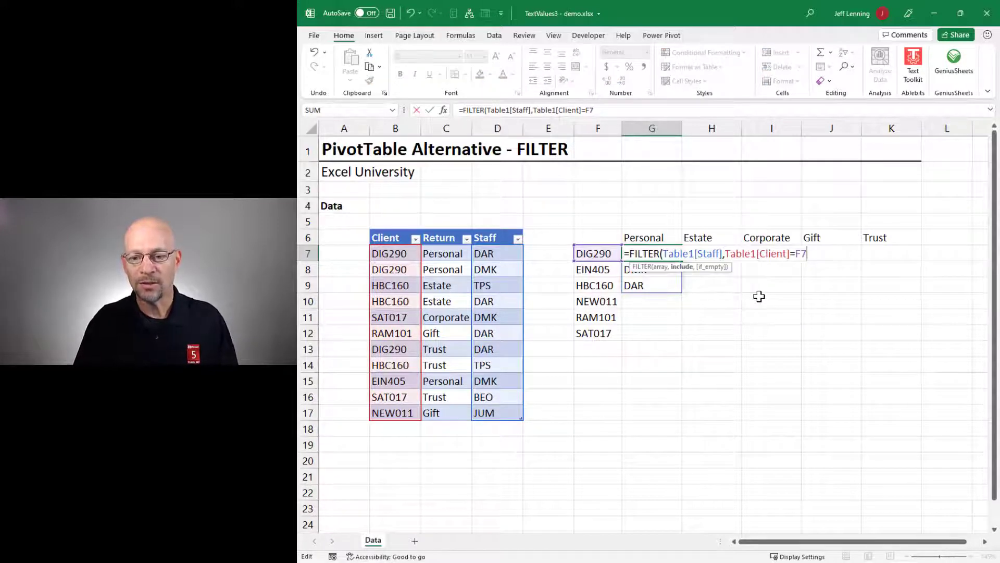
left_click_drag(725, 253, 806, 253)
key("Right")
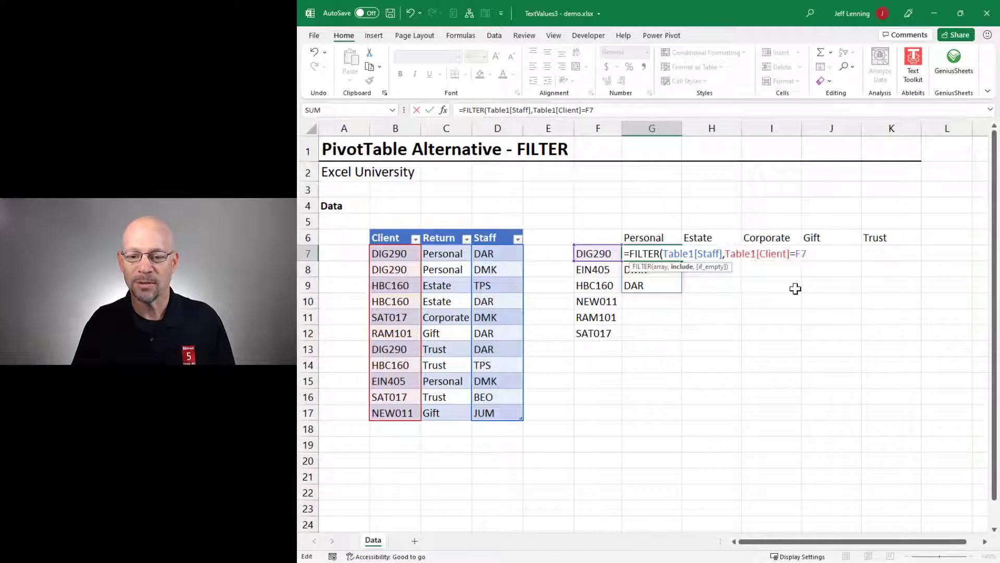
type("((")
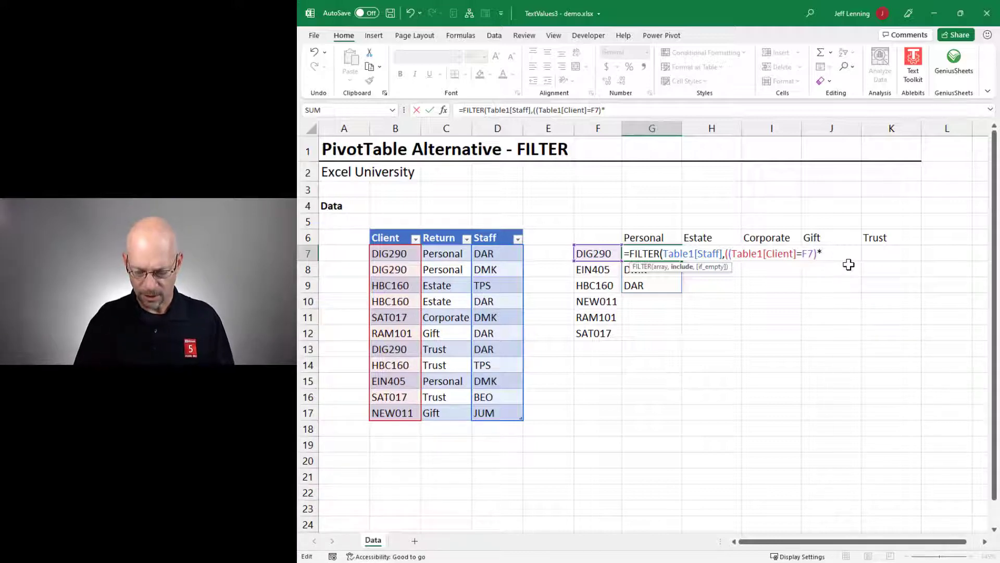
key("BackSpace")
type("+")
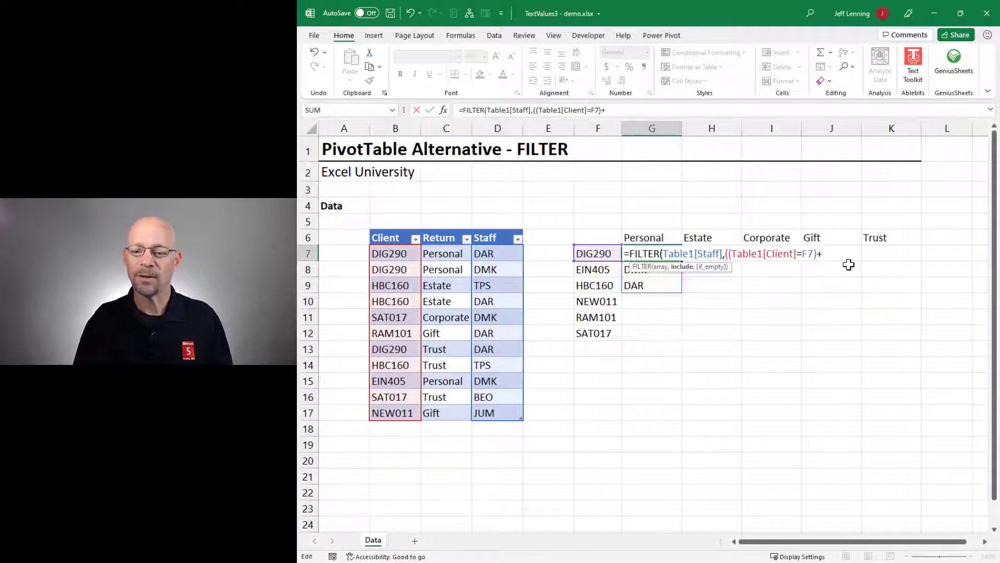
key("BackSpace")
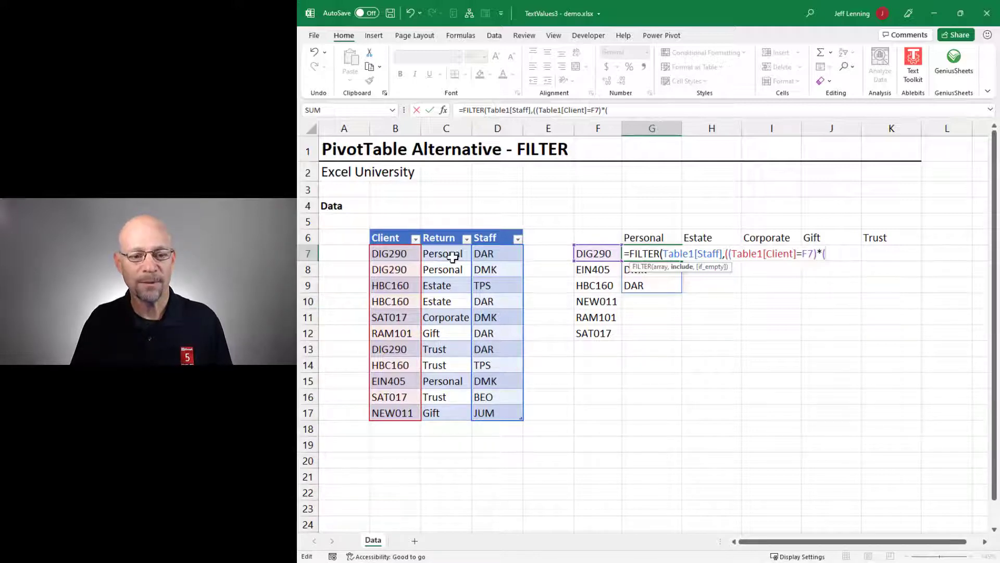
- Multiply in the condition (Table1[Return]=G6) and close the brackets
left_click_drag(449, 256, 456, 412)
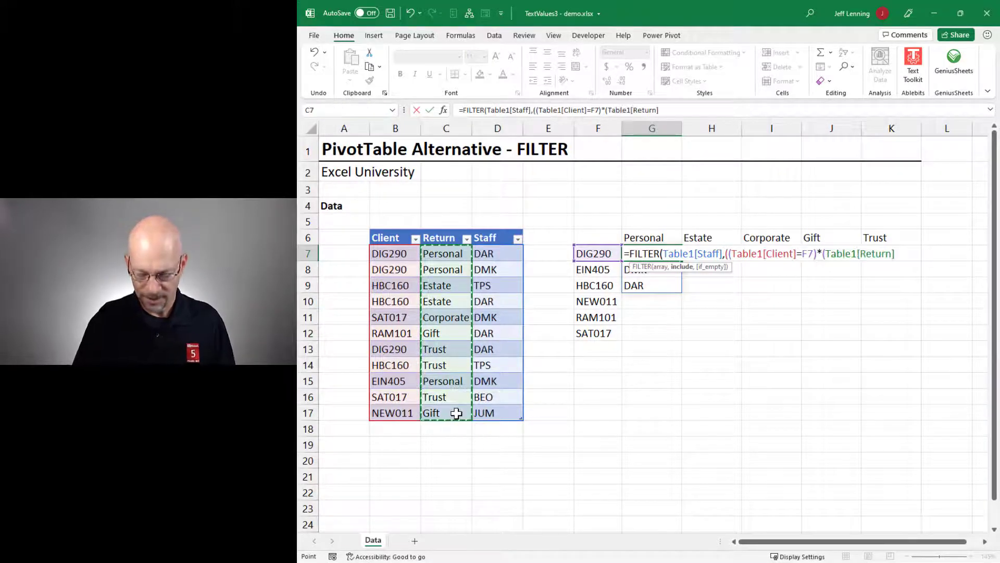
type("=")
left_click(636, 236)
type("))")
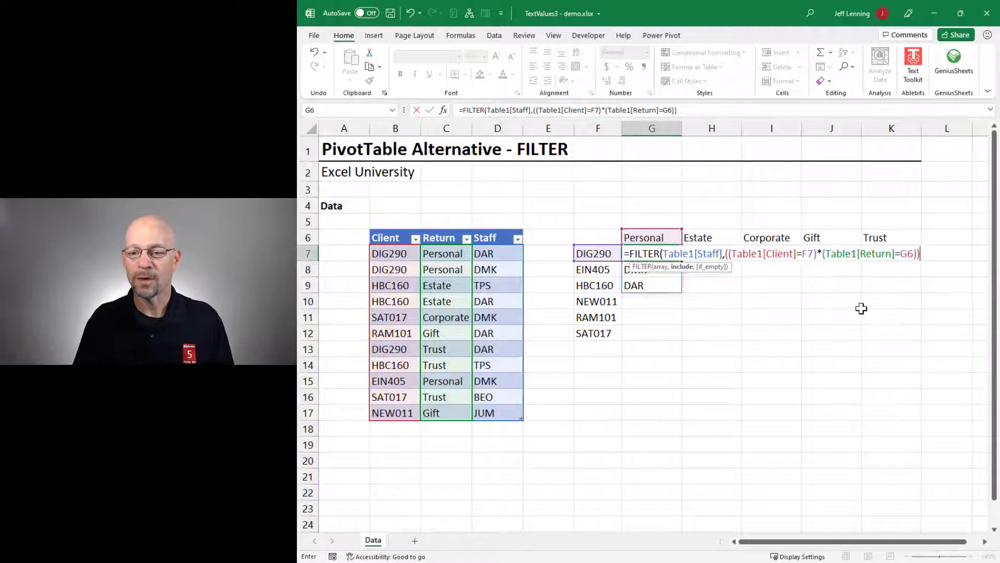
- Change the references to $F7 and G$6 and add "" as the if_empty result
left_click_drag(803, 254, 817, 261)
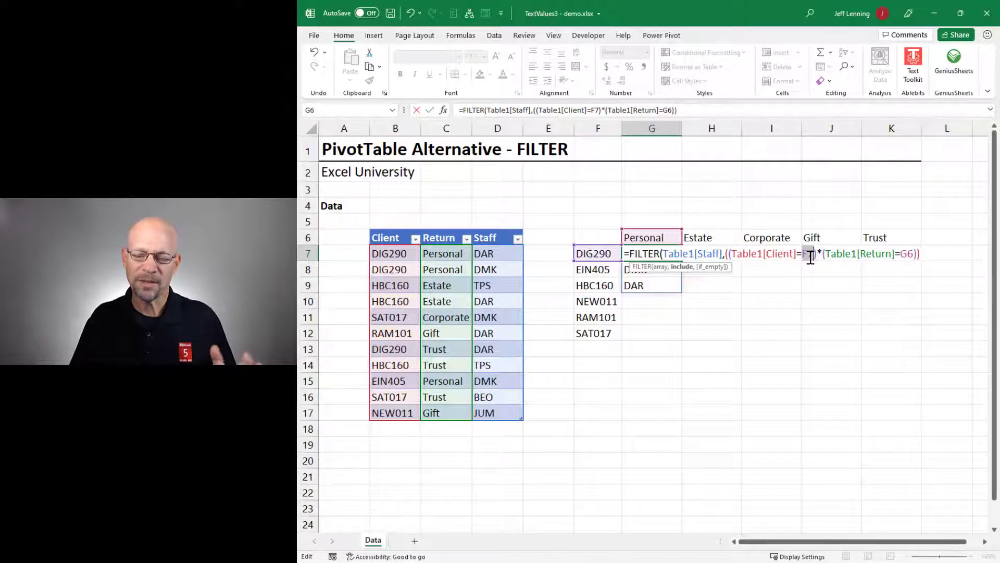
key("Left")
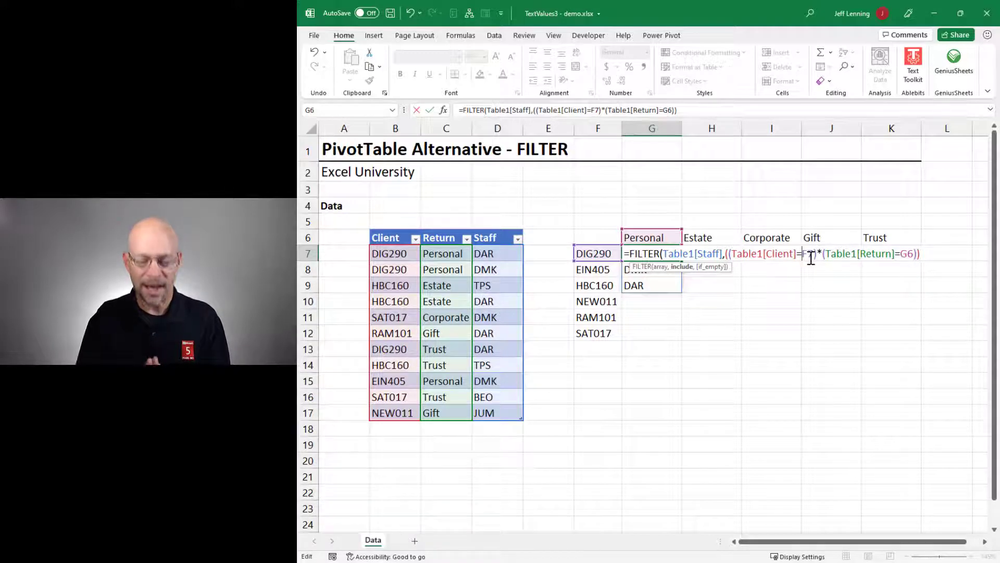
type("$")
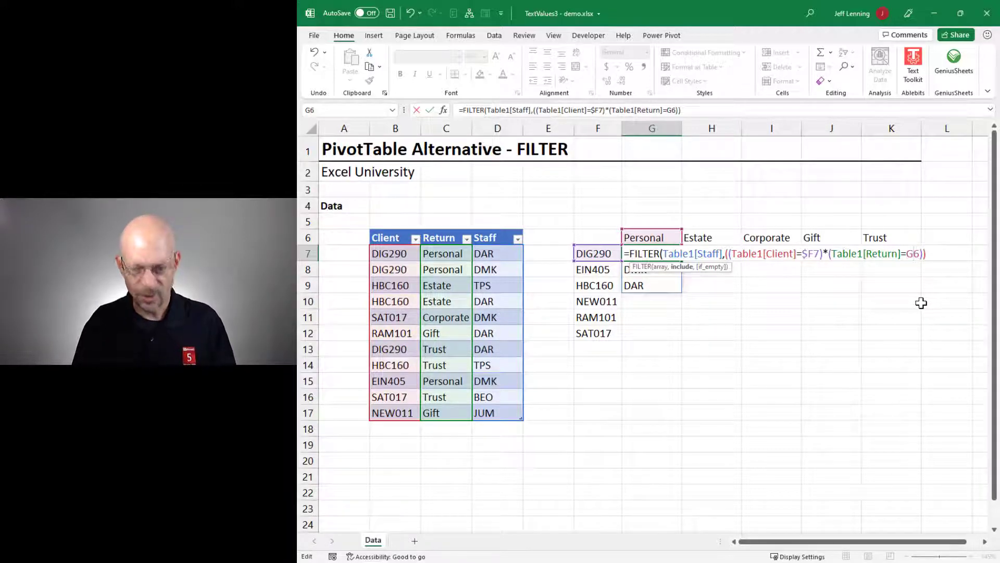
type("$")
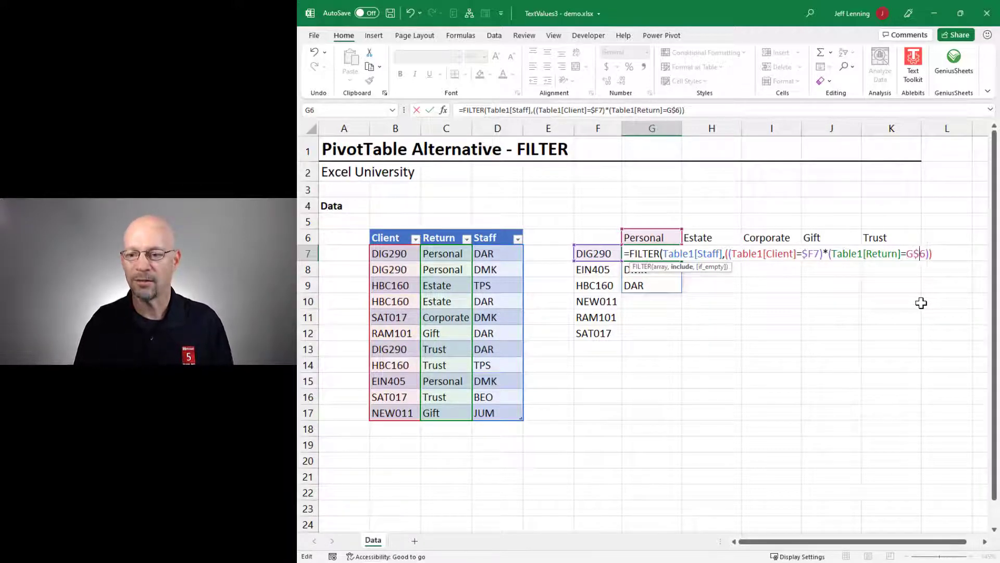
left_click(935, 253)
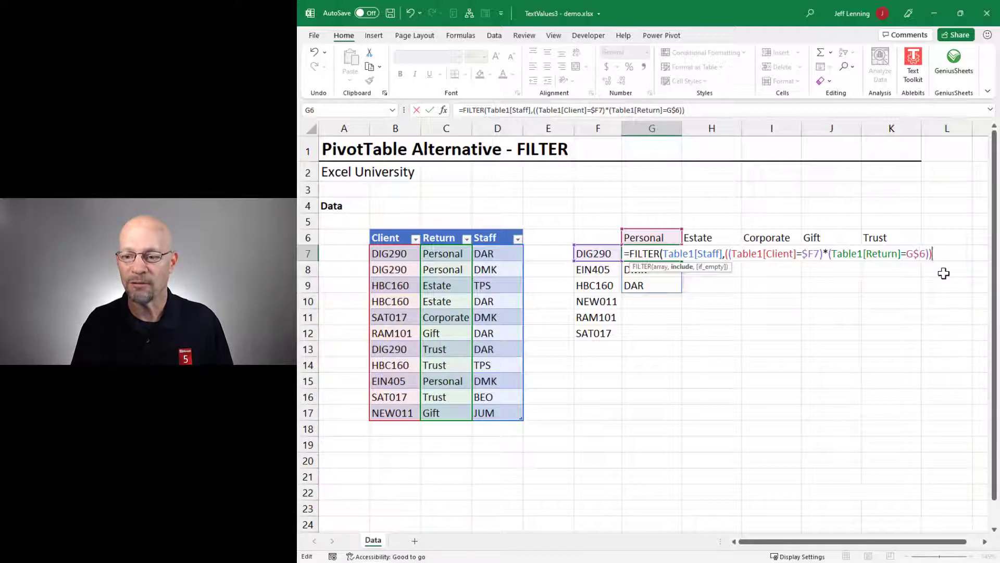
type(",")
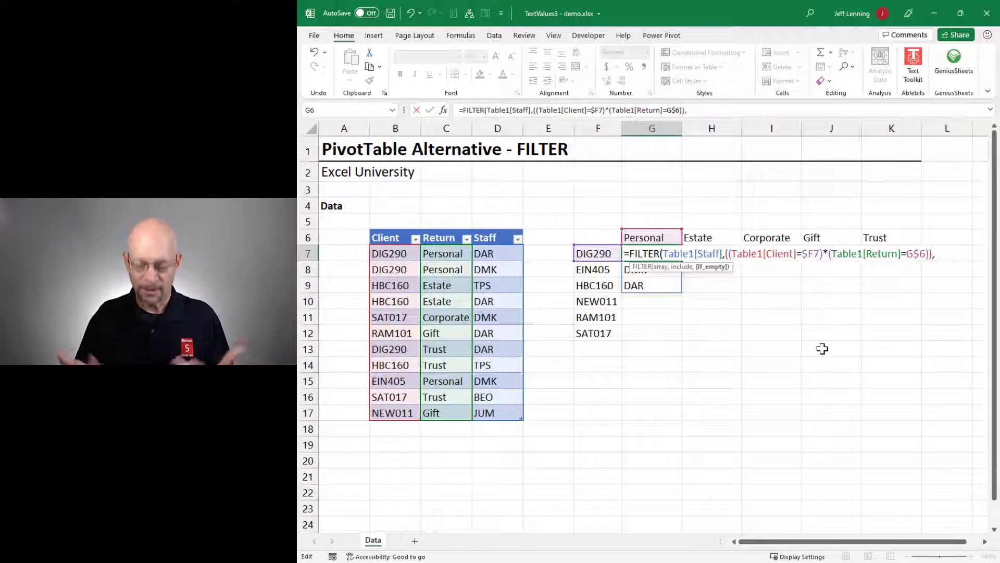
type("\"\" ")
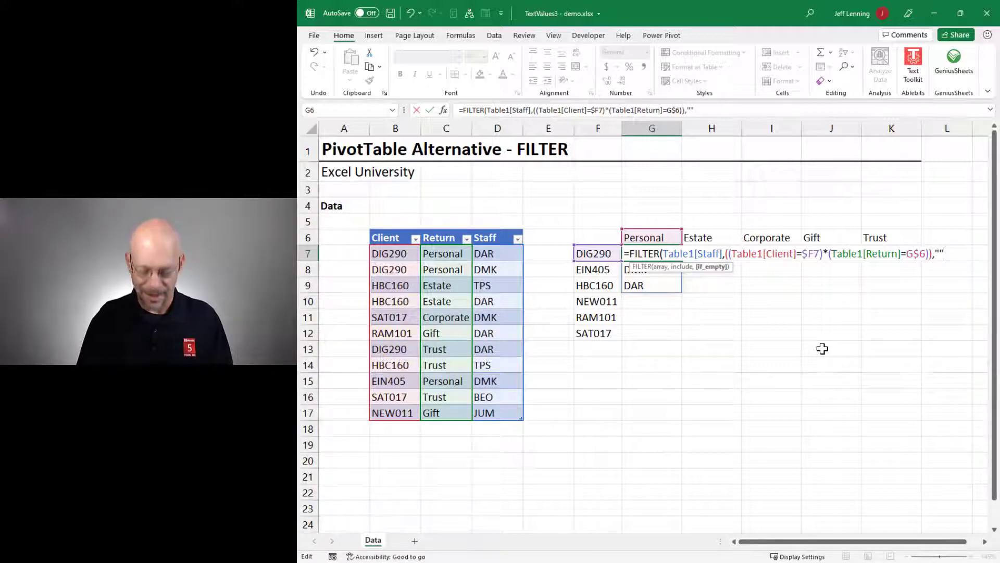
type(")")
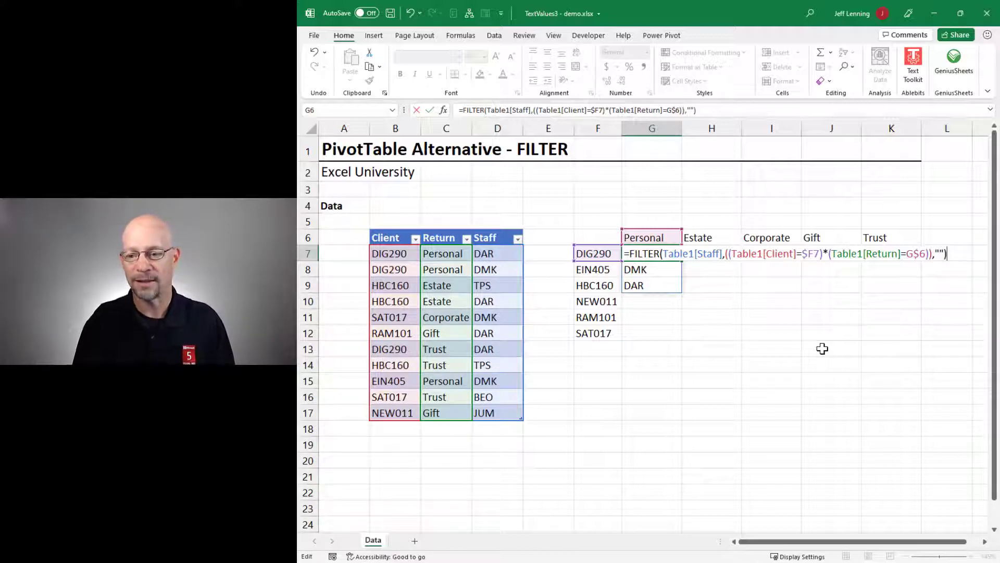
key("Return")
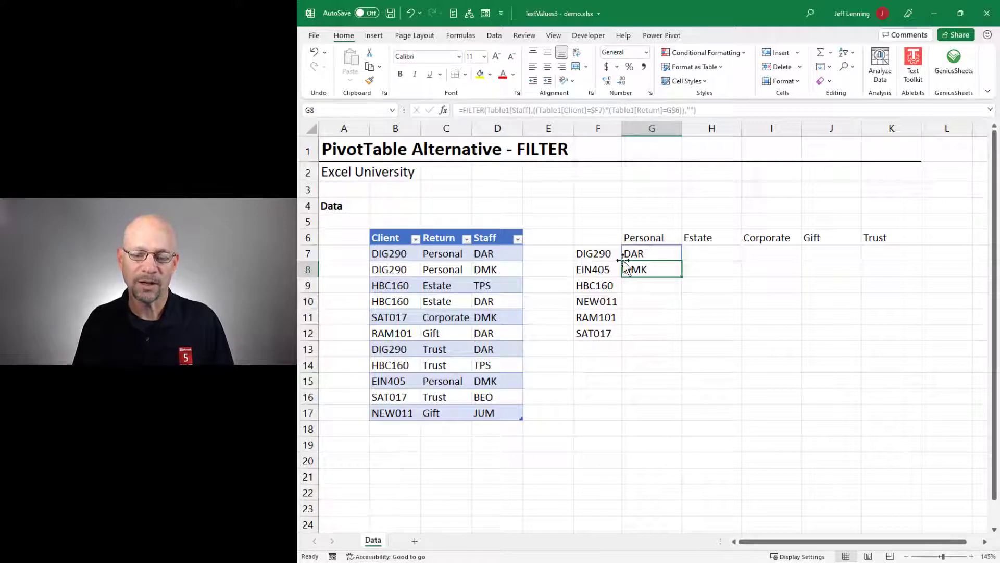
- Wrap G7's FILTER formula in ARRAYTOTEXT so it shows "DAR, DMK" in one cell
left_click(654, 252)
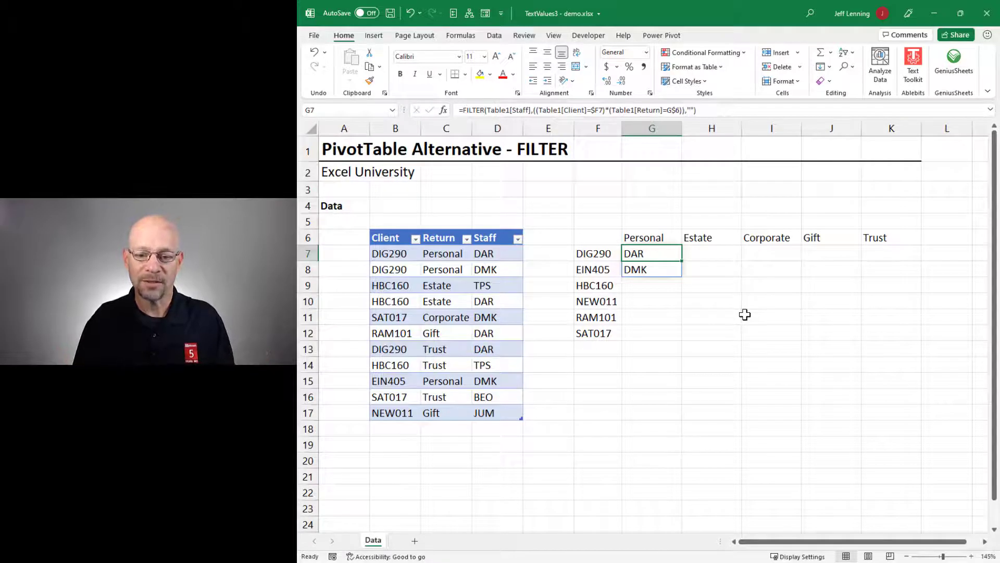
key("F2")
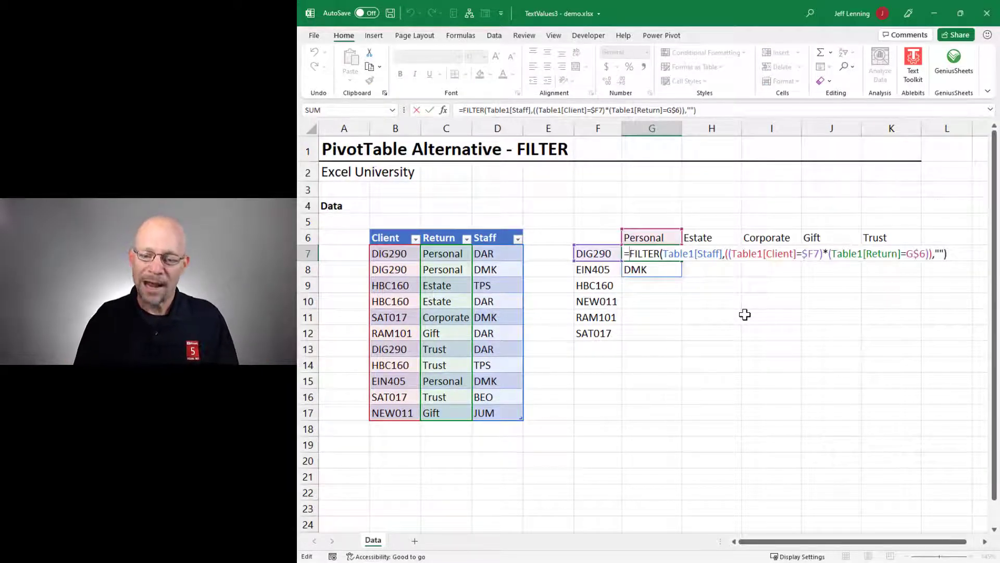
type("arra")
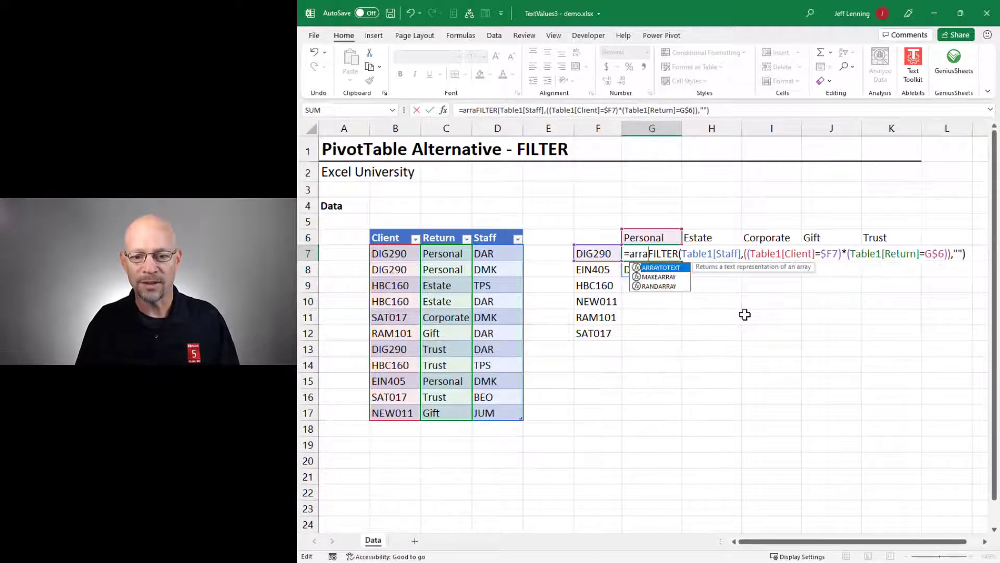
key("Tab")
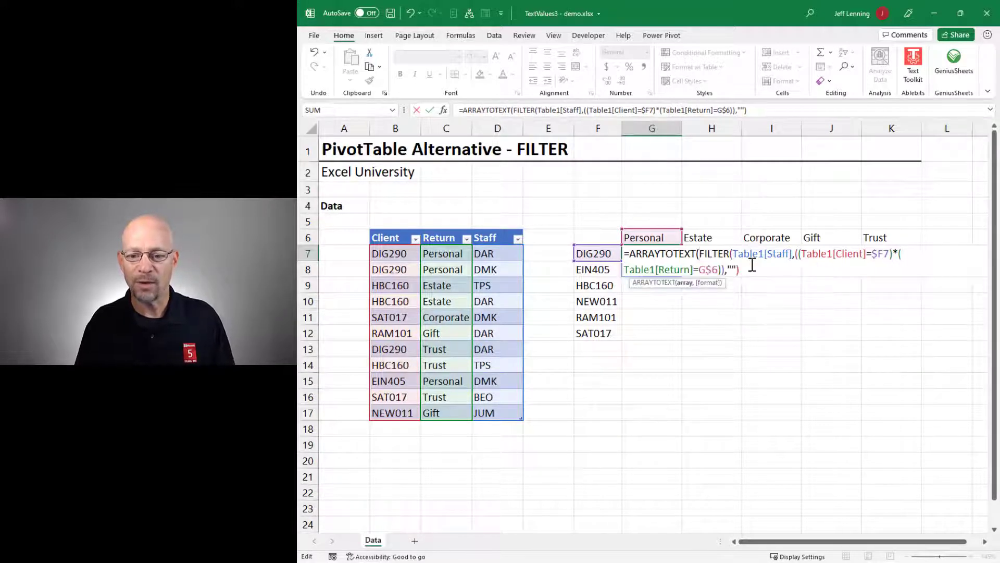
type(")")
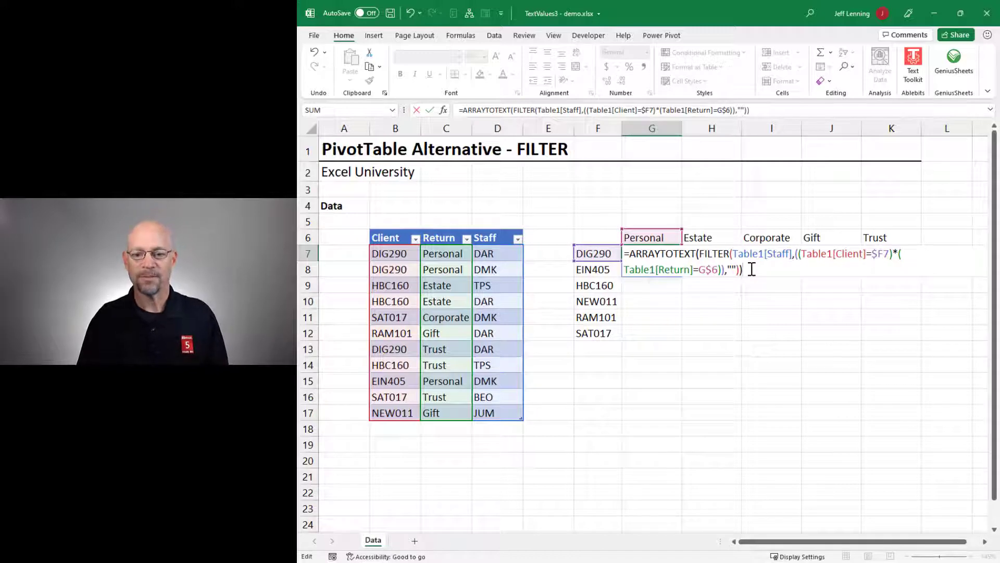
key("Return")
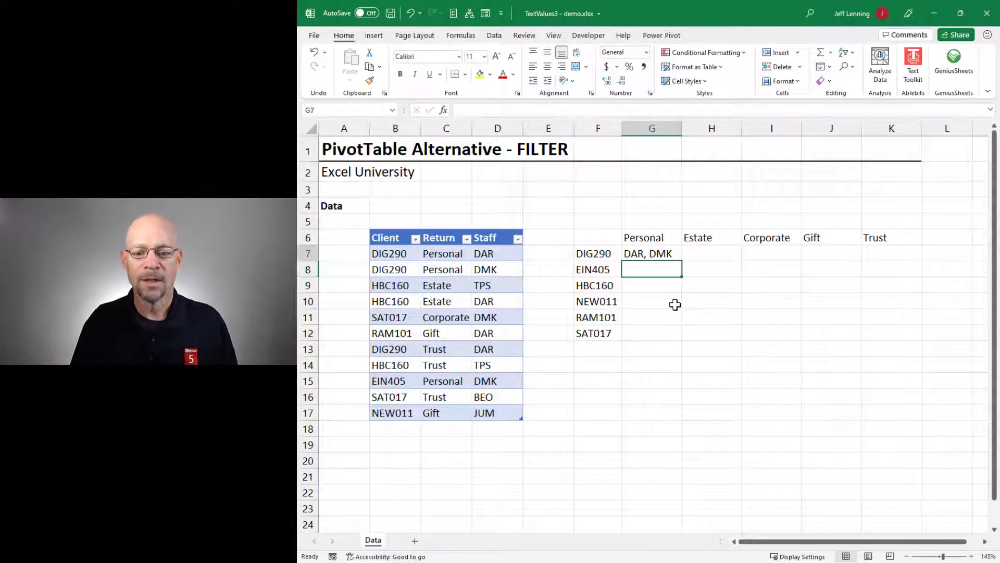
key("Up")
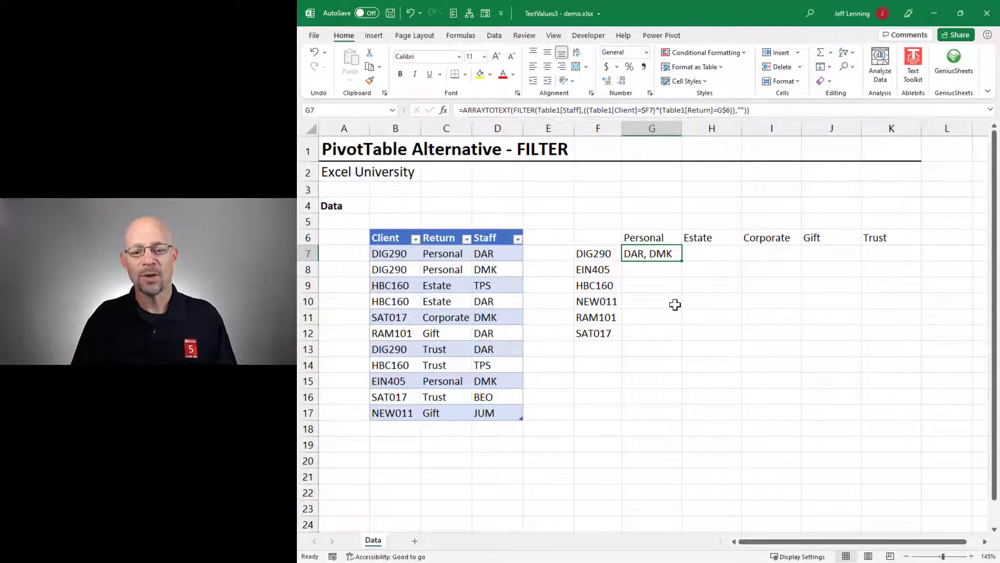
key("F2")
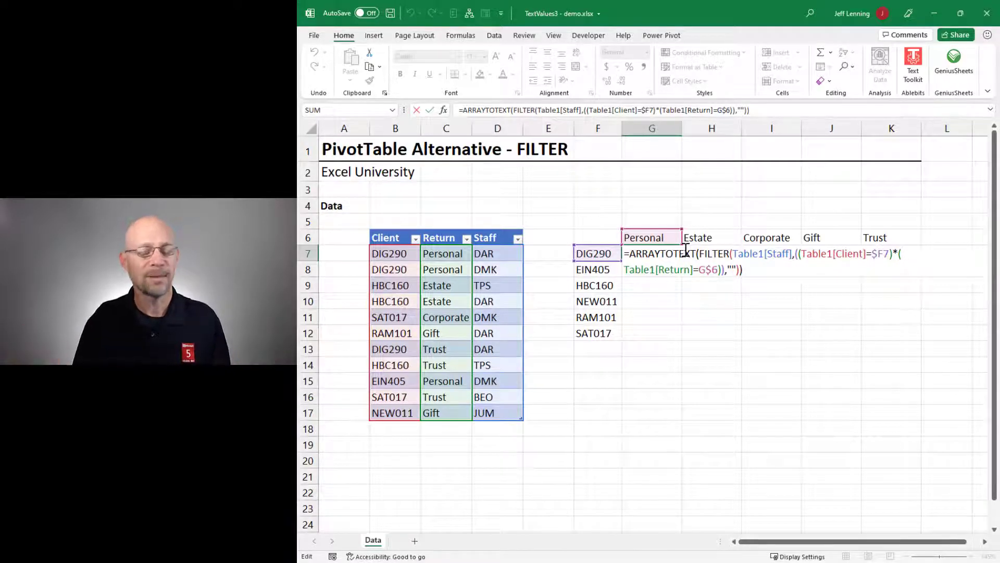
- Copy the G7 formula into G8:G12 and H7:K12 to fill the grid
key("Return")
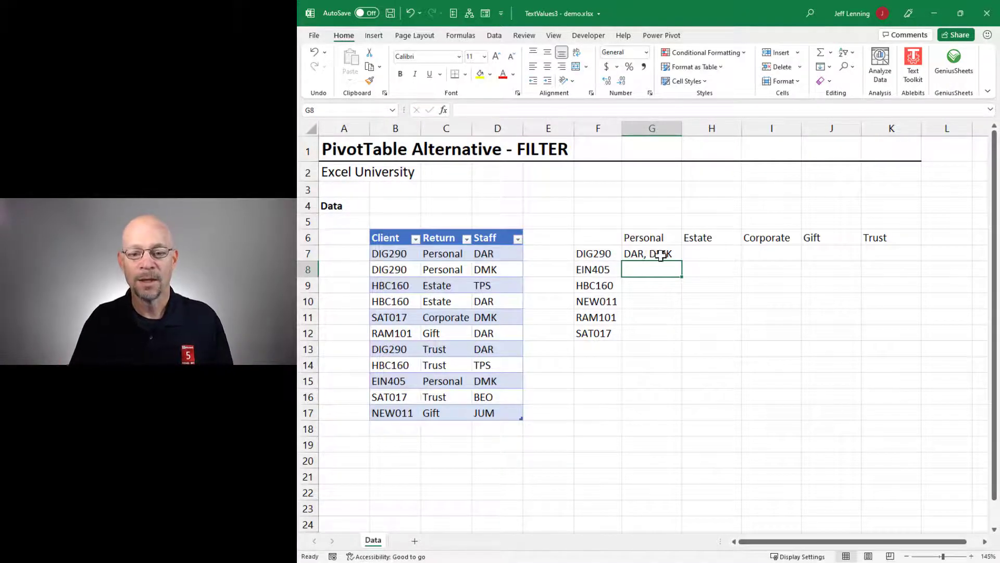
left_click(661, 254)
key("ctrl+c")
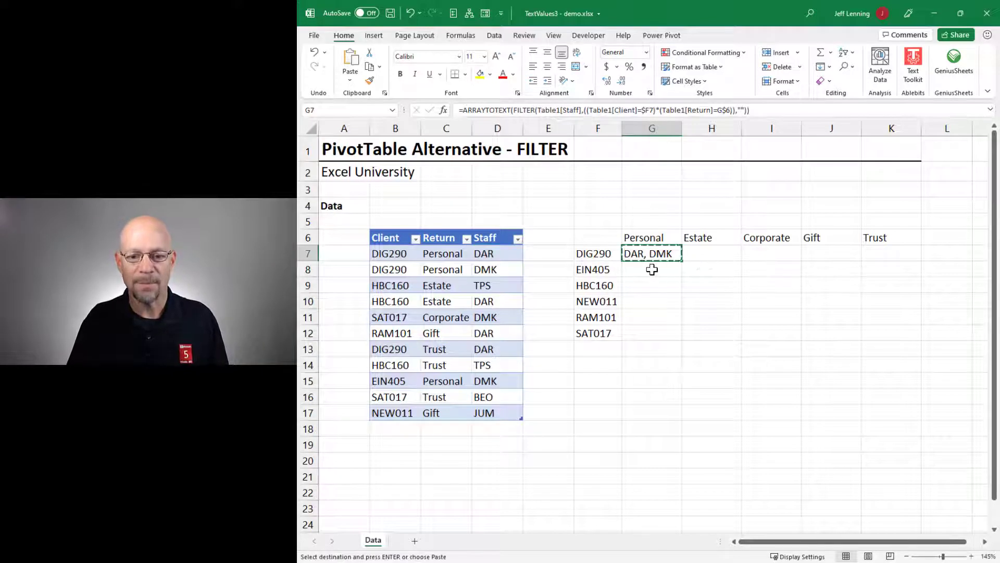
left_click_drag(653, 271, 651, 331)
key("ctrl+v")
left_click_drag(708, 253, 878, 328)
key("ctrl+v")
left_click(831, 379)
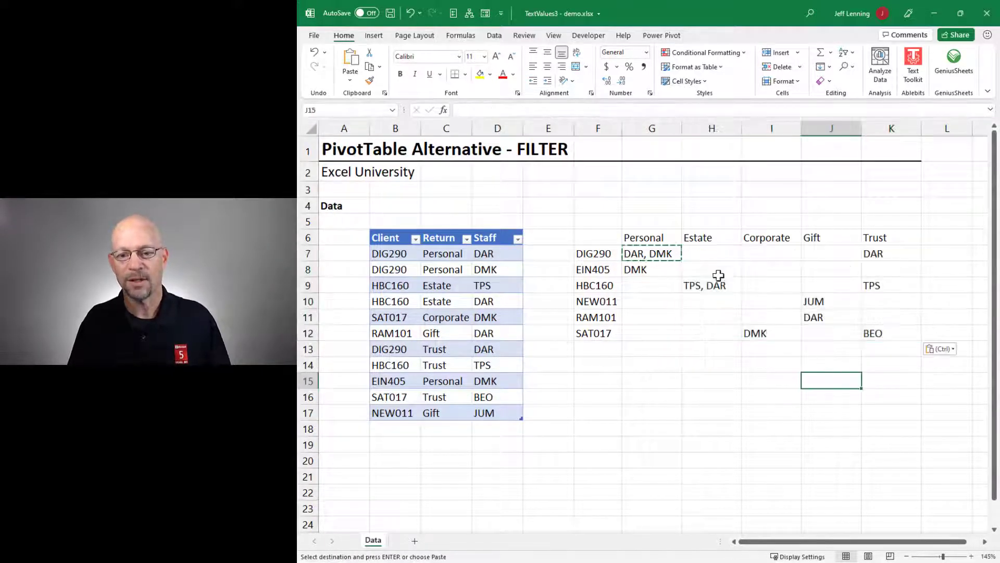
key("Escape")
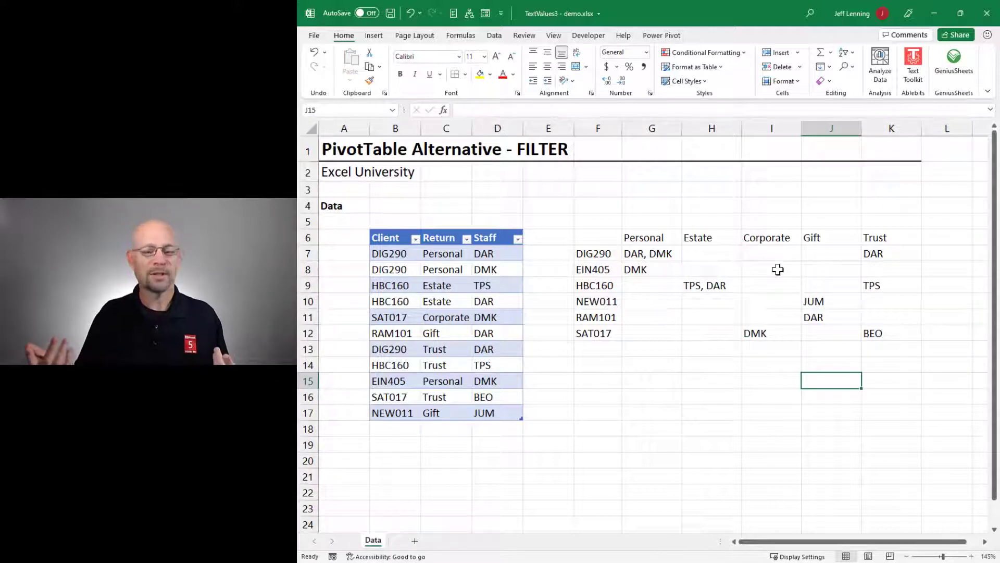
- Add the heading Client in F6, bold F6:F12 and G6:K6, and center G7:K12
left_click(600, 237)
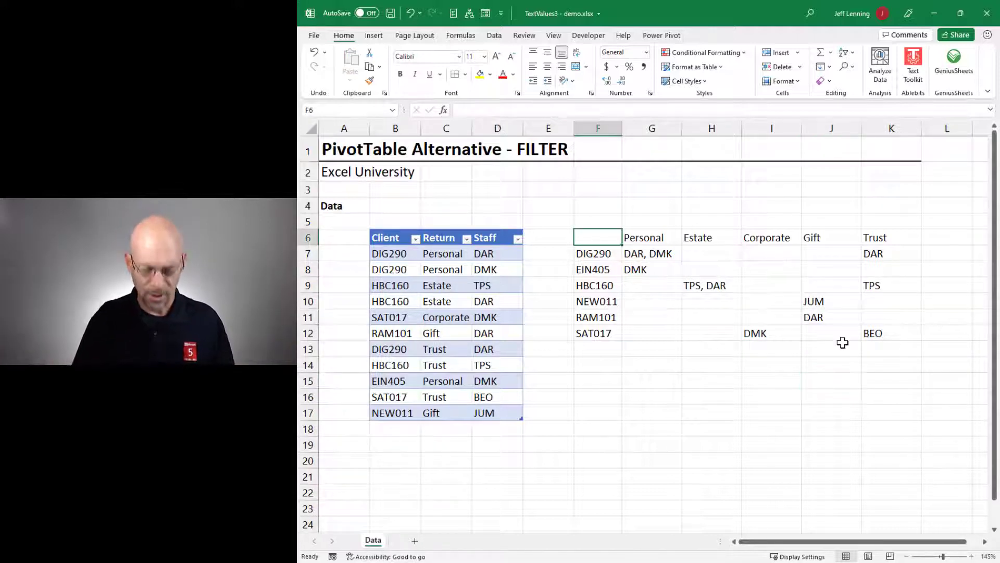
type("Client")
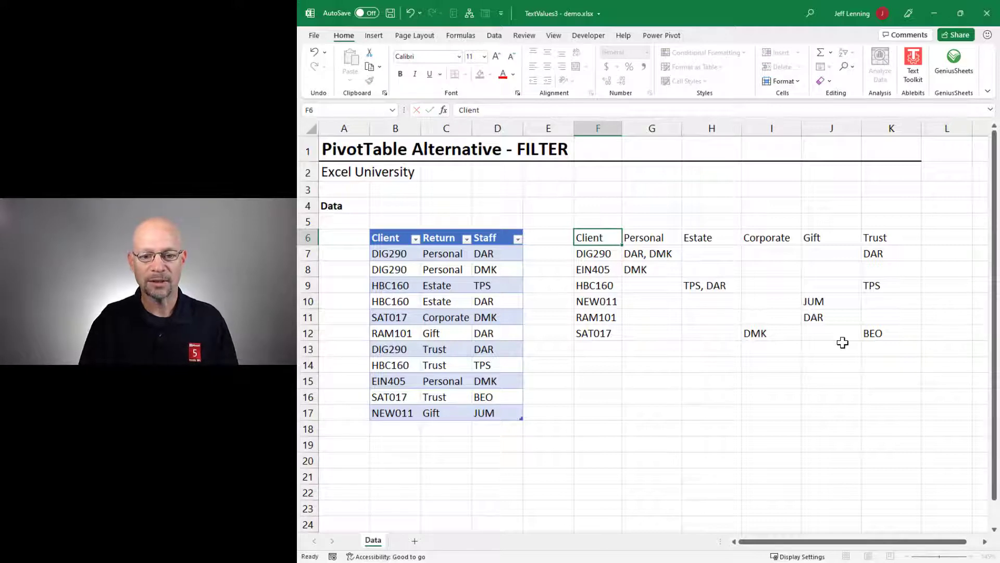
key("Return")
left_click_drag(607, 239, 604, 334)
key("ctrl+b")
left_click_drag(646, 237, 867, 237)
key("ctrl+b")
left_click_drag(662, 253, 909, 333)
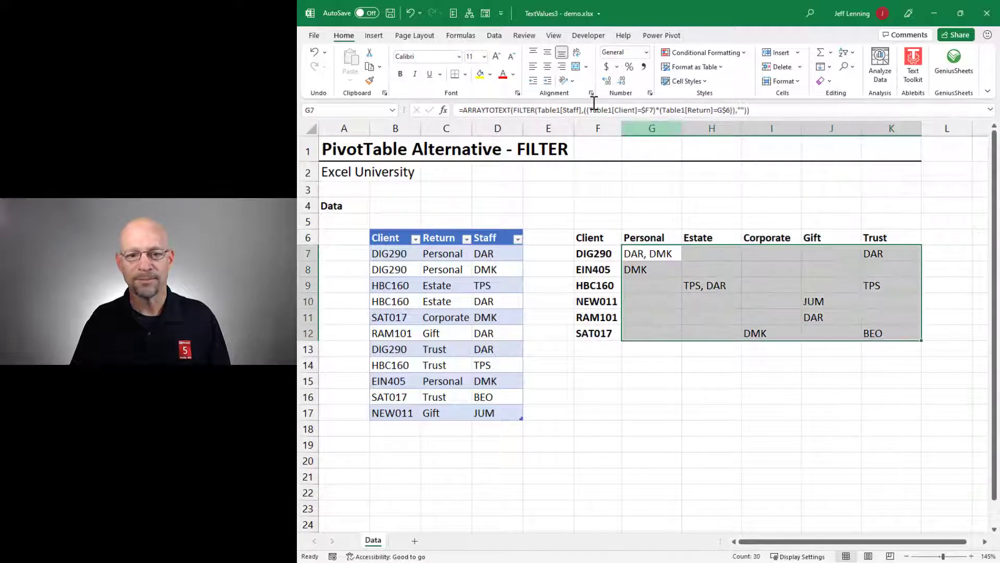
left_click(548, 72)
left_click(752, 375)
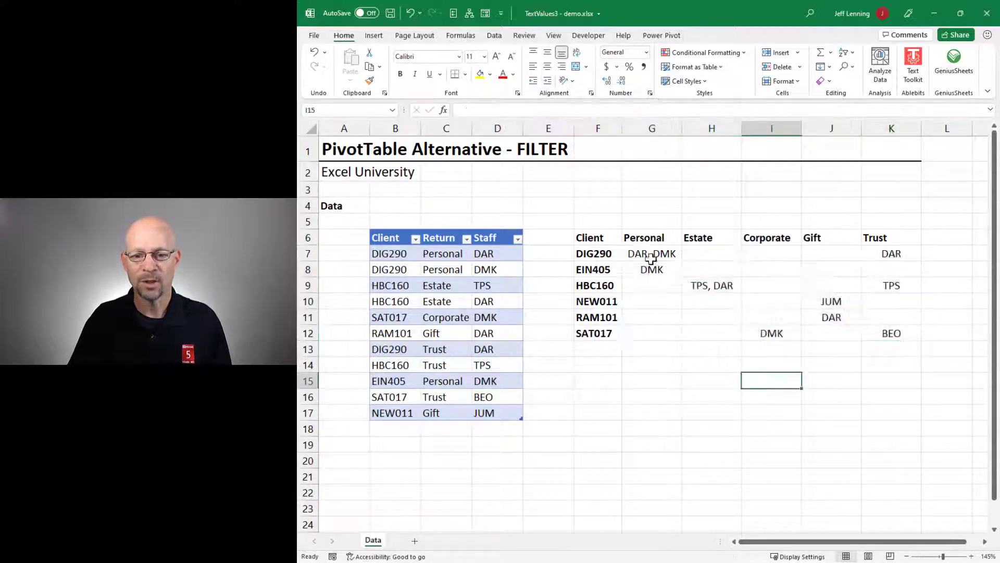